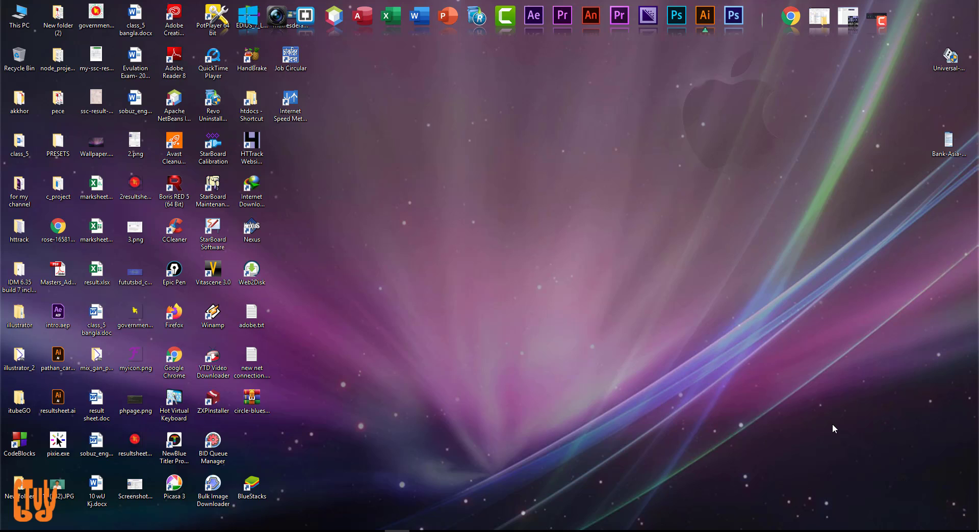
{"action": "right_click", "coordinate": [542, 167]}
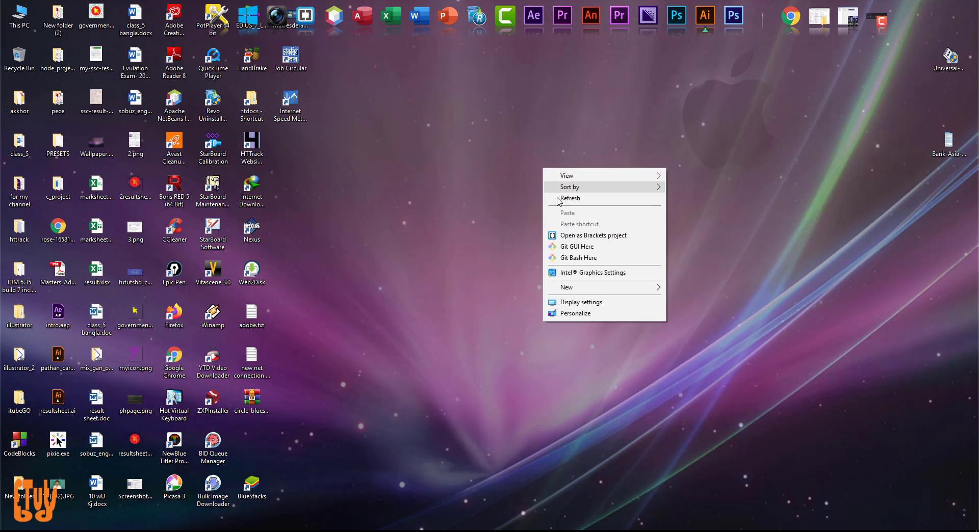
{"action": "left_click", "coordinate": [556, 197]}
{"action": "right_click", "coordinate": [507, 117]}
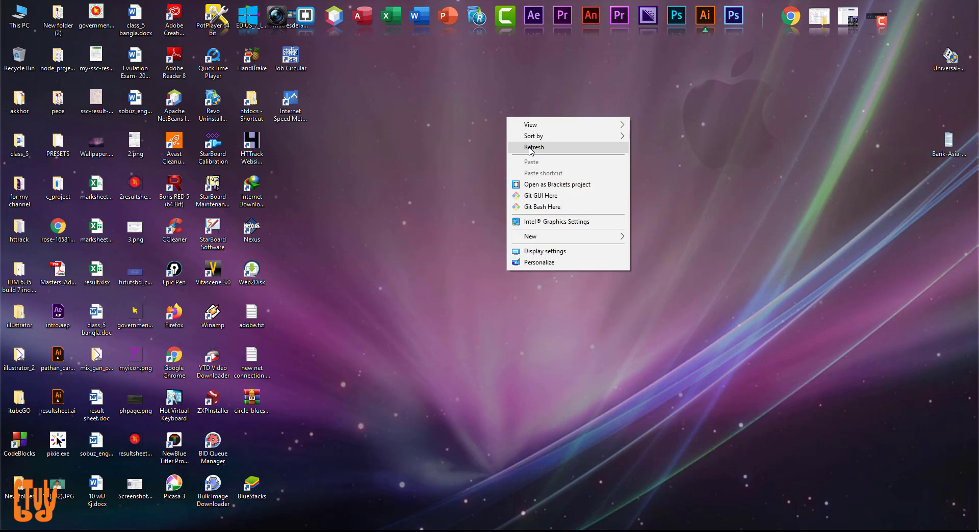
{"action": "left_click", "coordinate": [520, 145]}
{"action": "right_click", "coordinate": [488, 128]}
{"action": "left_click", "coordinate": [515, 158]}
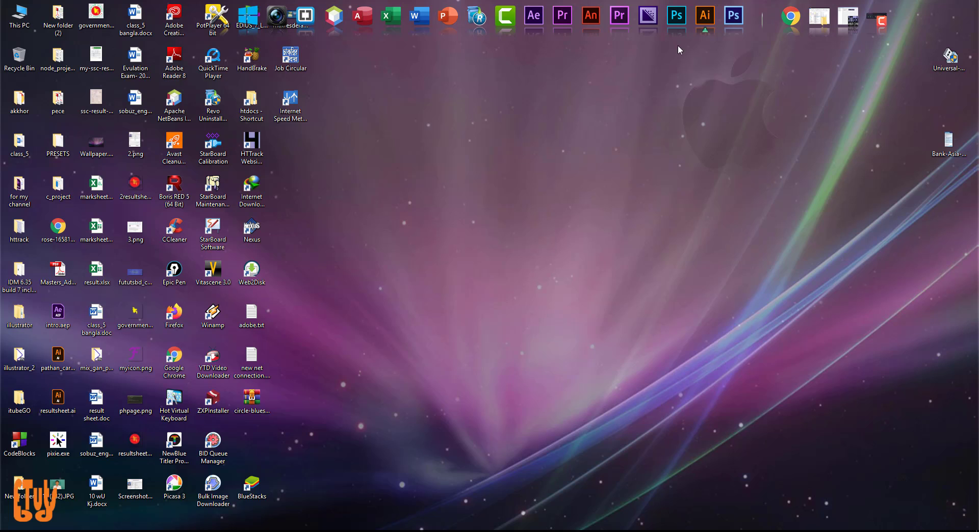
- Switch to Adobe Illustrator and bring the Pathfinder options back into view on the blank artboard
{"action": "left_click", "coordinate": [705, 15]}
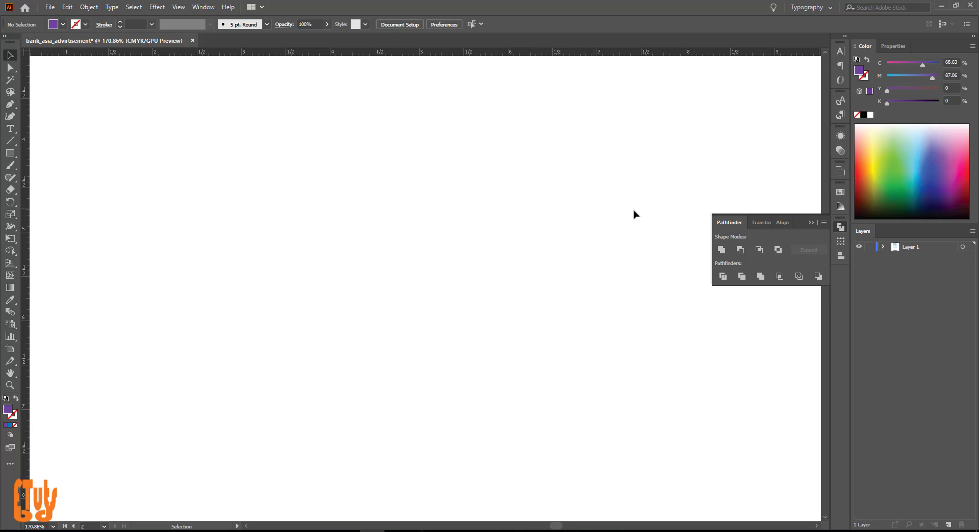
{"action": "left_click", "coordinate": [813, 223]}
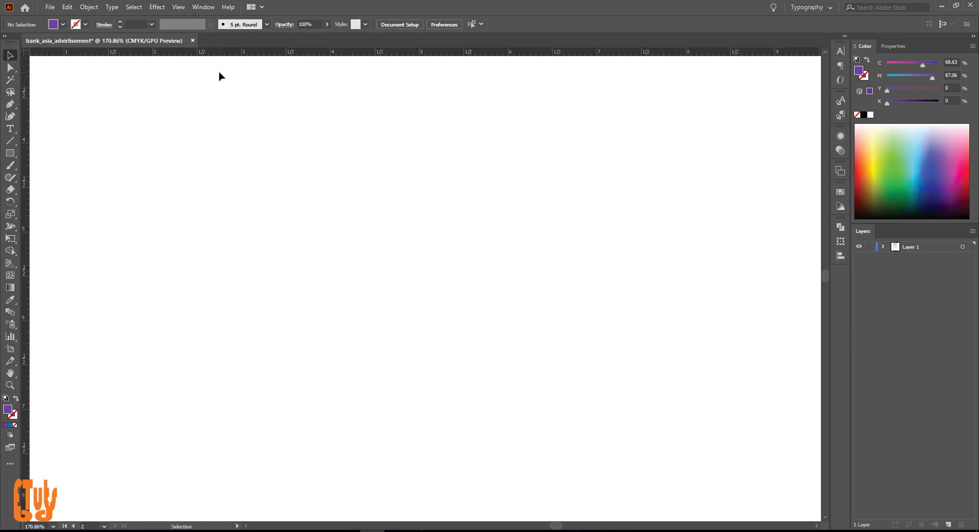
{"action": "left_click", "coordinate": [207, 9]}
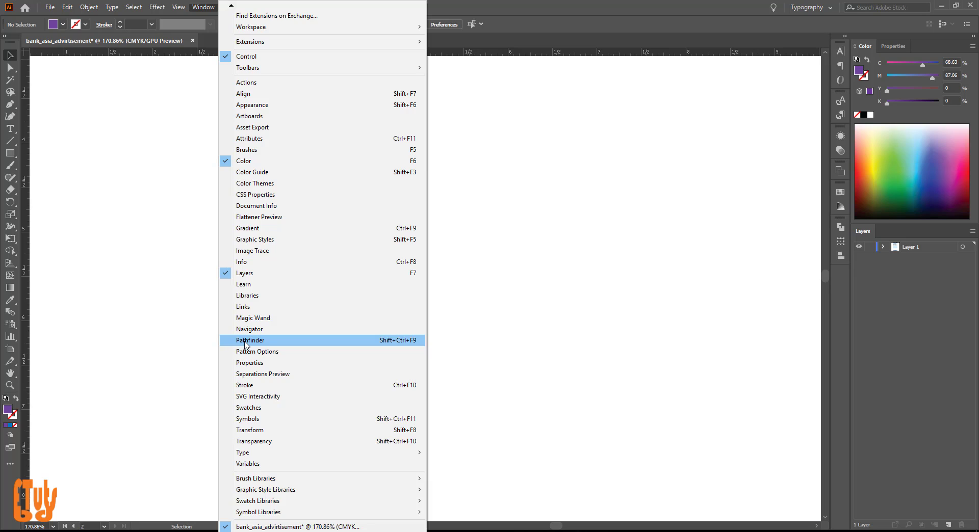
{"action": "left_click", "coordinate": [204, 9]}
{"action": "left_click", "coordinate": [203, 8]}
{"action": "left_click", "coordinate": [261, 341]}
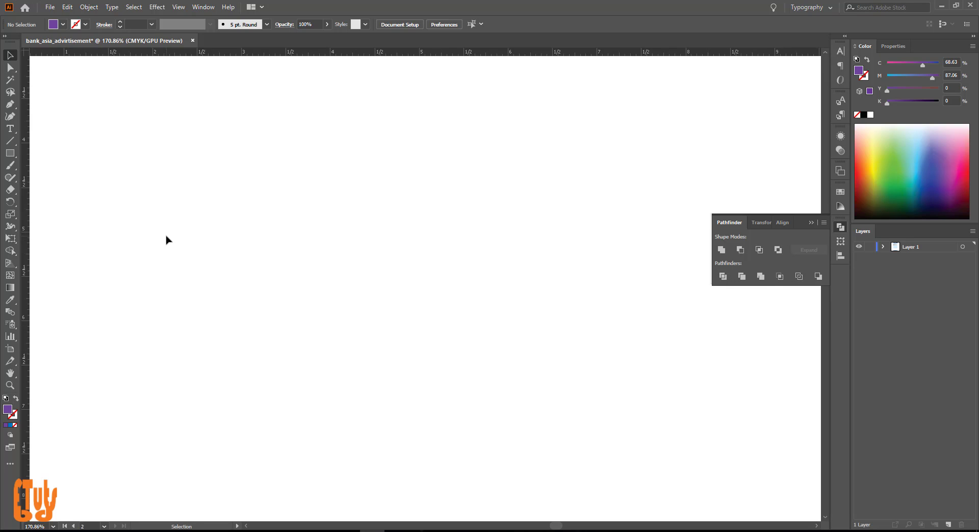
- Draw a purple rectangle about 4.52 in wide and 2.44 in high on the artboard
{"action": "left_click", "coordinate": [14, 154]}
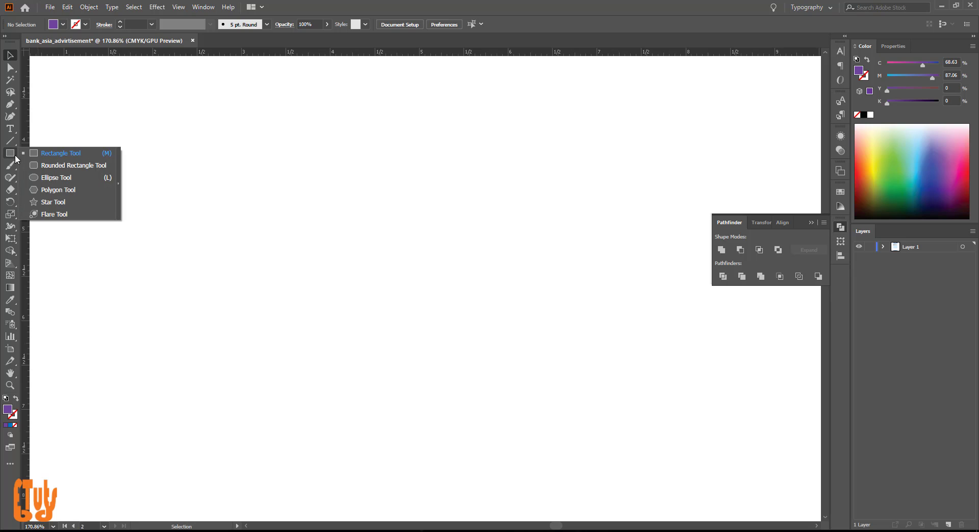
{"action": "left_click", "coordinate": [58, 153]}
{"action": "left_click_drag", "start_coordinate": [141, 150], "coordinate": [544, 366]}
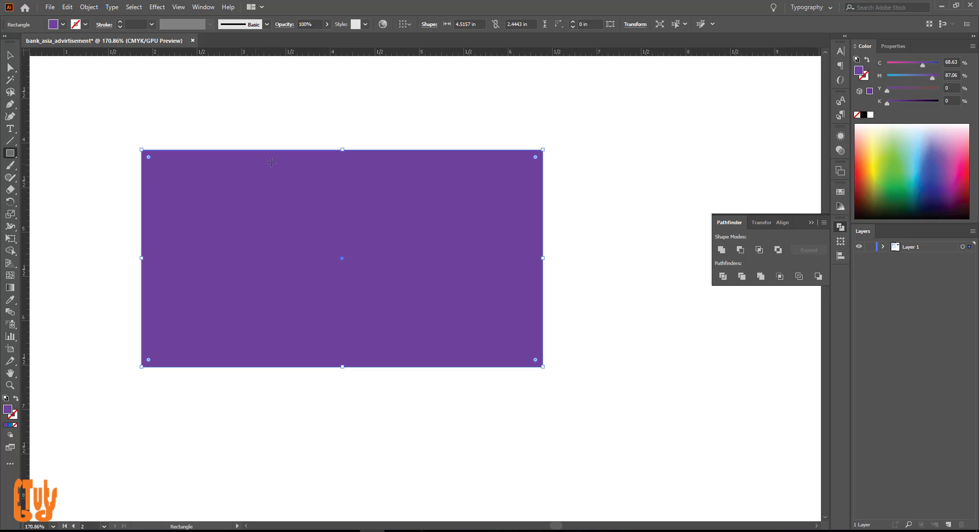
- Draw a second rectangle, about 4.4 by 2.47 in, overlapping the purple one's upper-right area, and fill it red
{"action": "left_click_drag", "start_coordinate": [317, 90], "coordinate": [708, 309]}
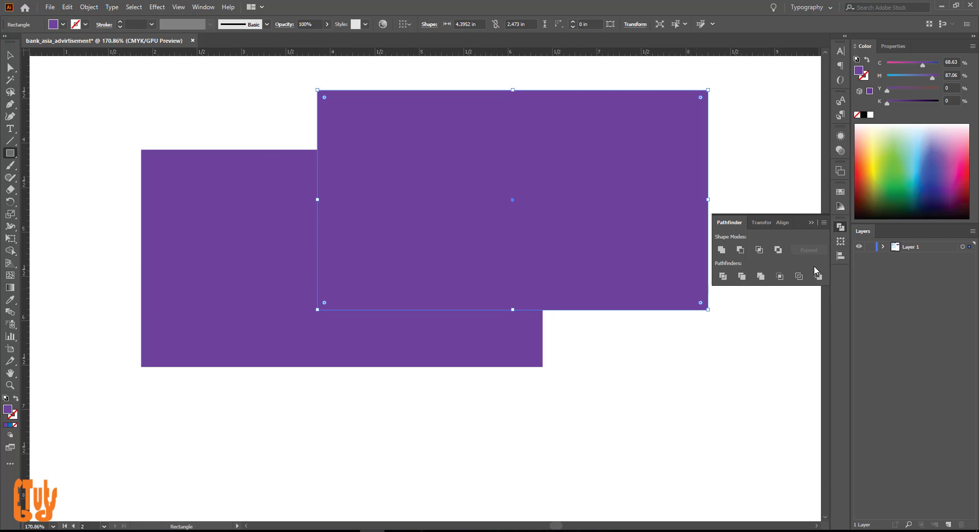
{"action": "left_click", "coordinate": [970, 180]}
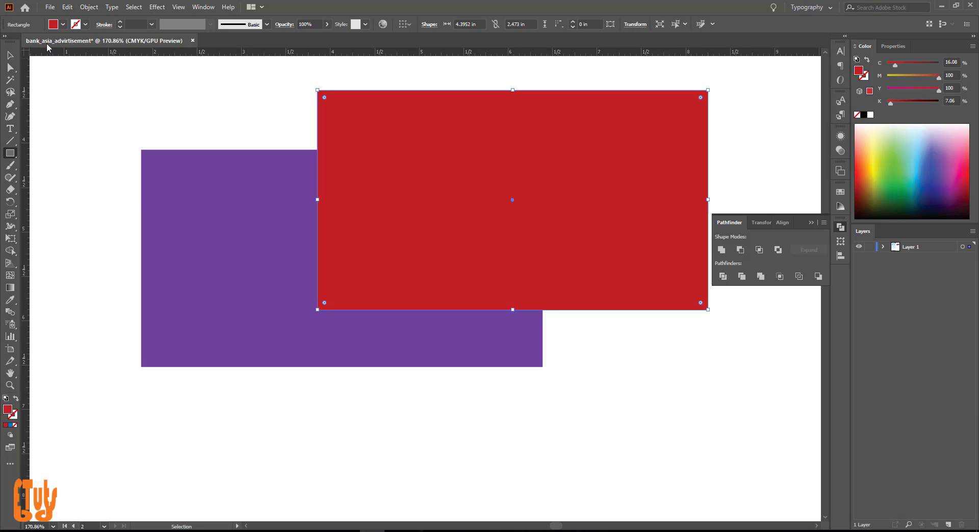
{"action": "left_click", "coordinate": [12, 55]}
{"action": "left_click", "coordinate": [613, 444]}
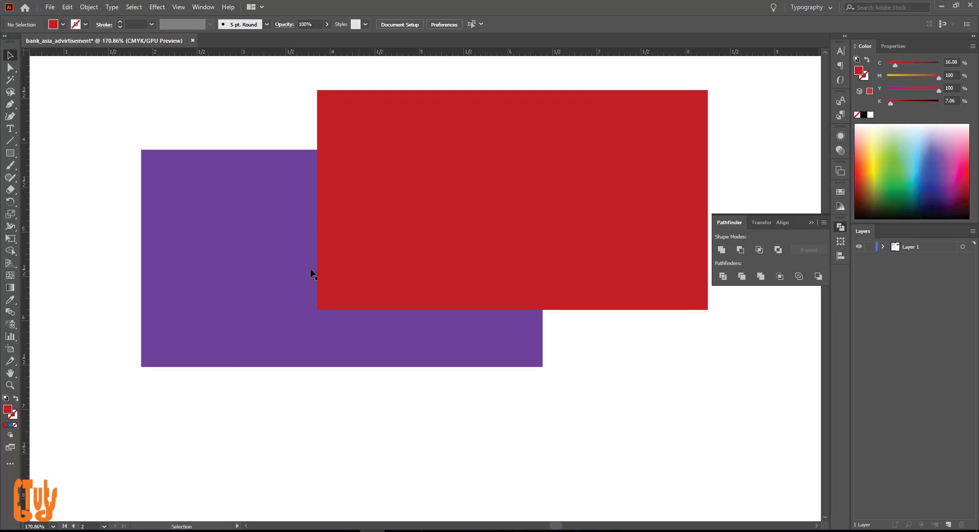
- Unite the overlapping purple and red rectangles into a single shape
{"action": "left_click", "coordinate": [221, 274]}
{"action": "left_click", "coordinate": [653, 165]}
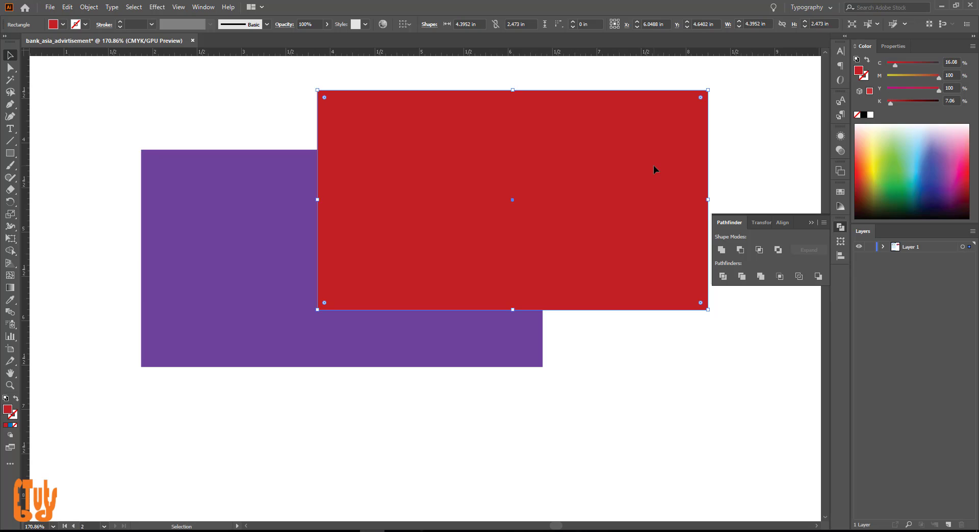
{"action": "left_click", "coordinate": [610, 417]}
{"action": "left_click_drag", "start_coordinate": [617, 426], "coordinate": [360, 149]}
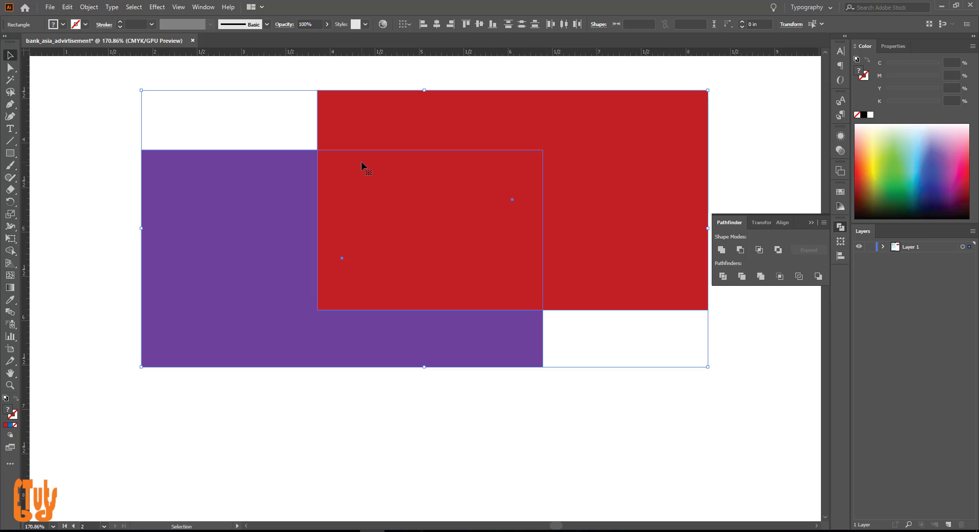
{"action": "left_click", "coordinate": [564, 437]}
{"action": "left_click_drag", "start_coordinate": [646, 424], "coordinate": [286, 110]}
{"action": "left_click", "coordinate": [722, 250]}
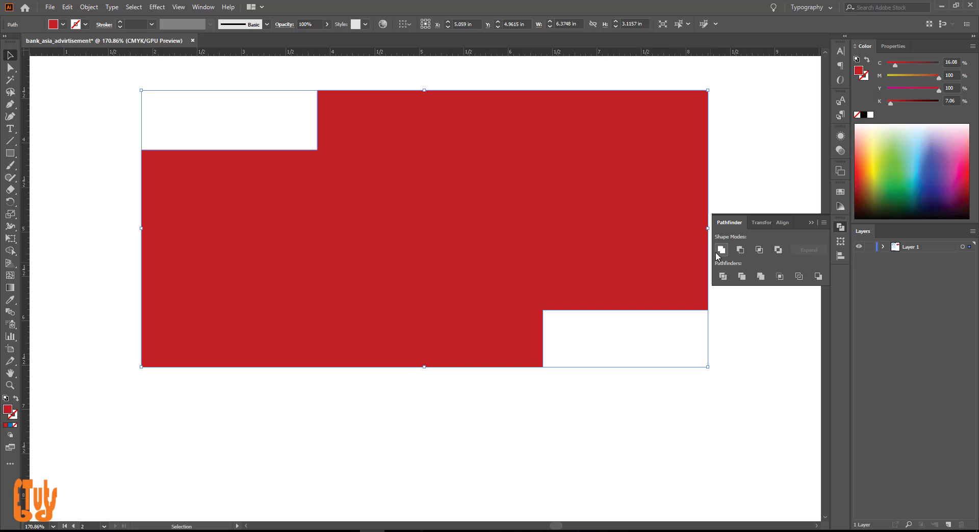
- Move the united red shape around the artboard to check that it behaves as one object
{"action": "left_click", "coordinate": [552, 453]}
{"action": "left_click_drag", "start_coordinate": [204, 106], "coordinate": [503, 389]}
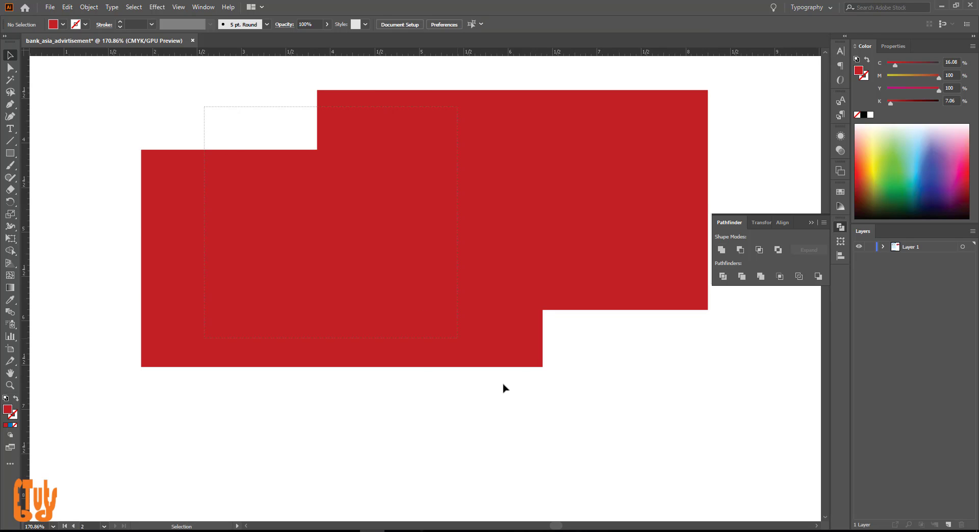
{"action": "mouse_move", "coordinate": [509, 252]}
{"action": "left_mouse_down"}
{"action": "mouse_move", "coordinate": [509, 318]}
{"action": "mouse_move", "coordinate": [448, 274]}
{"action": "mouse_move", "coordinate": [449, 282]}
{"action": "mouse_move", "coordinate": [550, 248]}
{"action": "mouse_move", "coordinate": [502, 255]}
{"action": "left_mouse_up"}
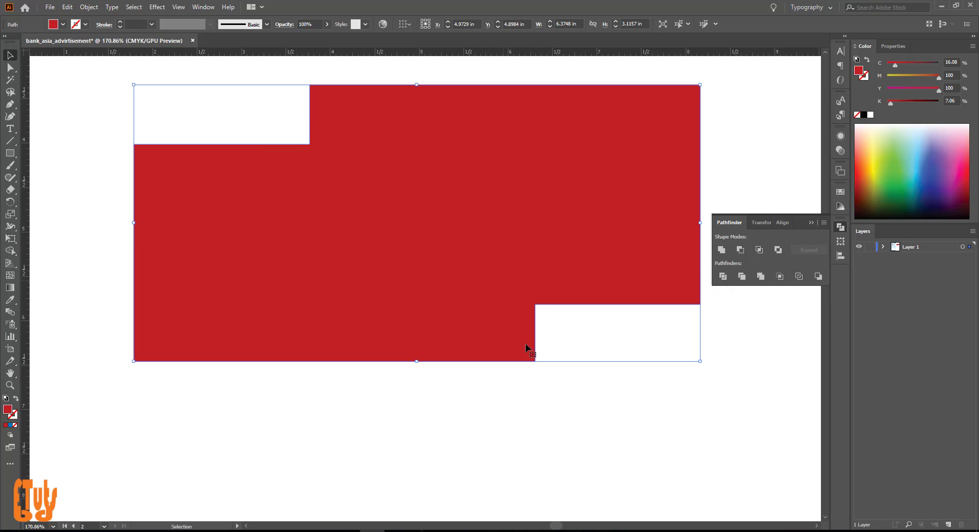
{"action": "left_click", "coordinate": [602, 353]}
{"action": "left_click_drag", "start_coordinate": [487, 205], "coordinate": [466, 268]}
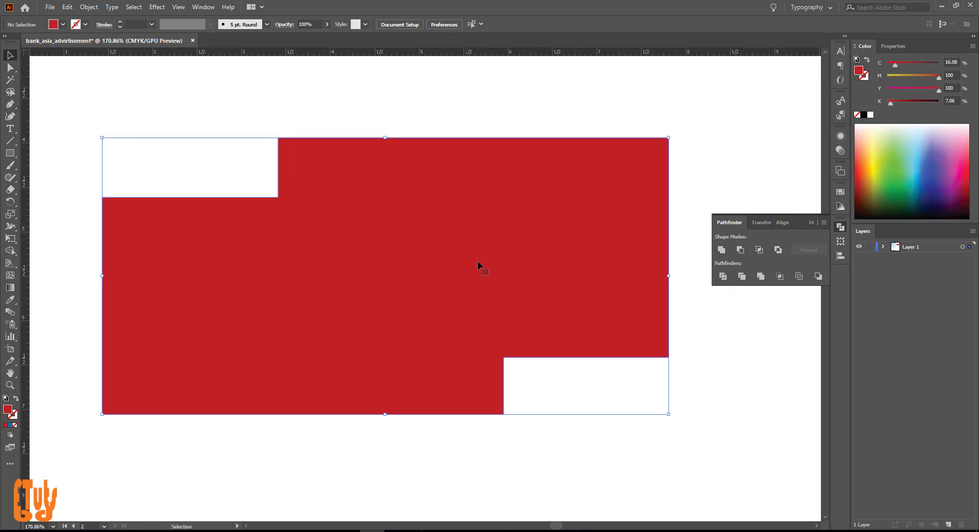
{"action": "mouse_move", "coordinate": [487, 226]}
{"action": "left_mouse_down"}
{"action": "mouse_move", "coordinate": [507, 219]}
{"action": "mouse_move", "coordinate": [477, 229]}
{"action": "left_mouse_up"}
{"action": "left_click_drag", "start_coordinate": [435, 272], "coordinate": [425, 248]}
{"action": "left_click", "coordinate": [522, 419]}
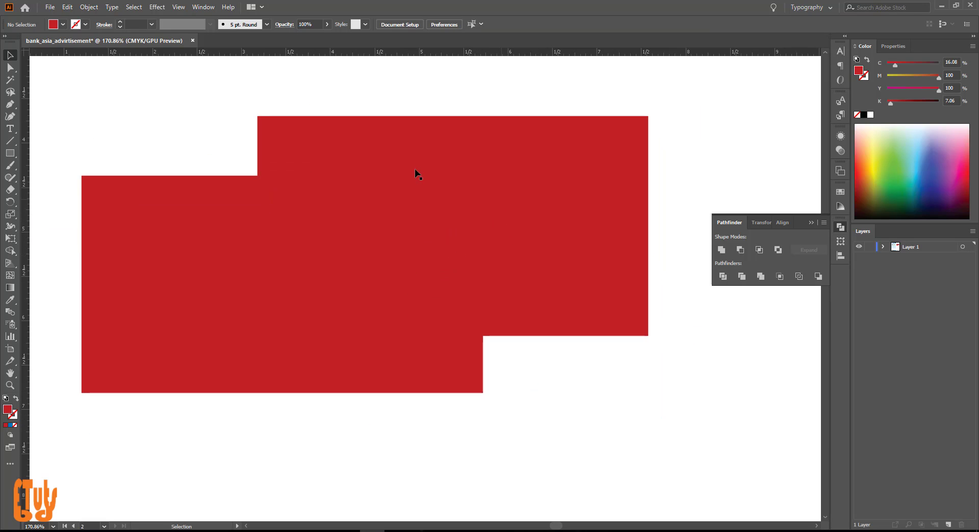
{"action": "mouse_move", "coordinate": [408, 209]}
{"action": "left_mouse_down"}
{"action": "mouse_move", "coordinate": [478, 247]}
{"action": "mouse_move", "coordinate": [421, 209]}
{"action": "left_mouse_up"}
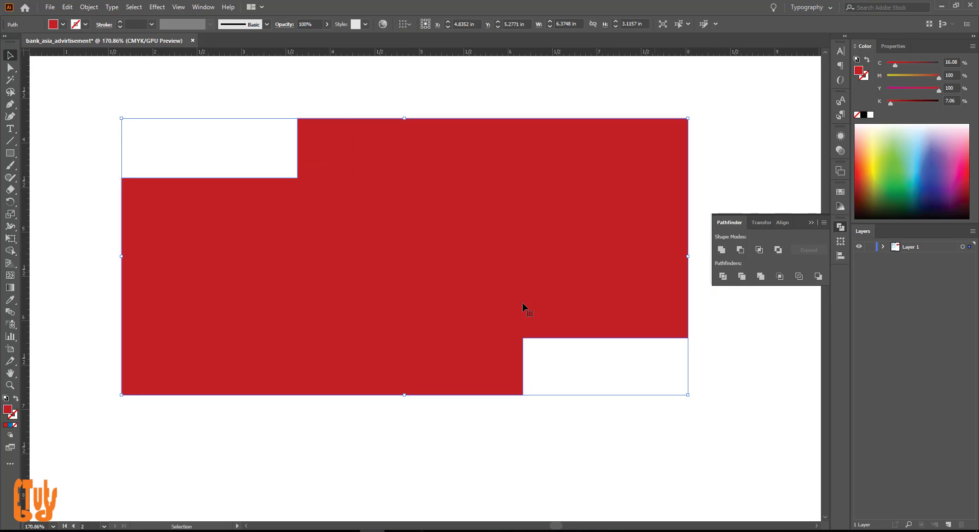
- Undo the moves and the unite operation on the red shape
{"action": "key", "text": "a"}
{"action": "left_click_drag", "start_coordinate": [483, 308], "coordinate": [482, 314]}
{"action": "key", "text": "ctrl+z"}
{"action": "key", "text": "ctrl+z"}
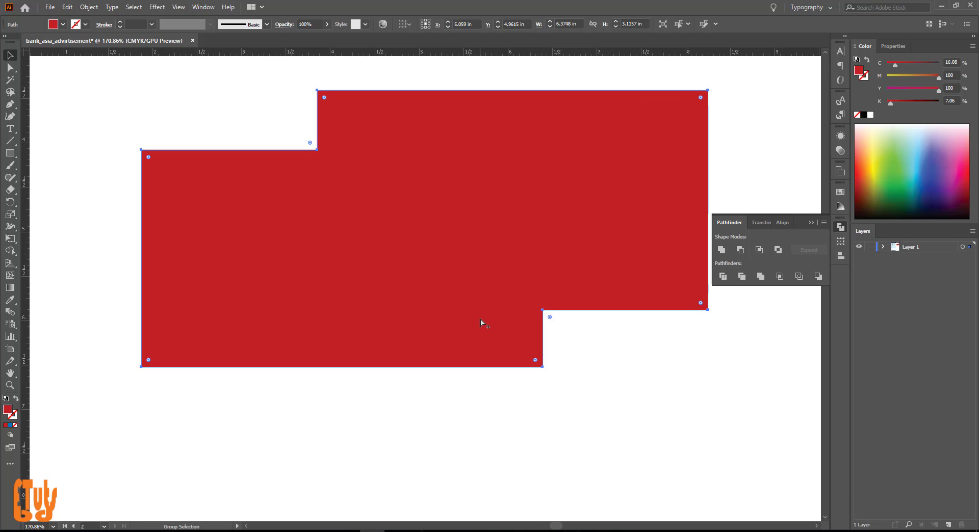
{"action": "key", "text": "ctrl+z"}
{"action": "key", "text": "v"}
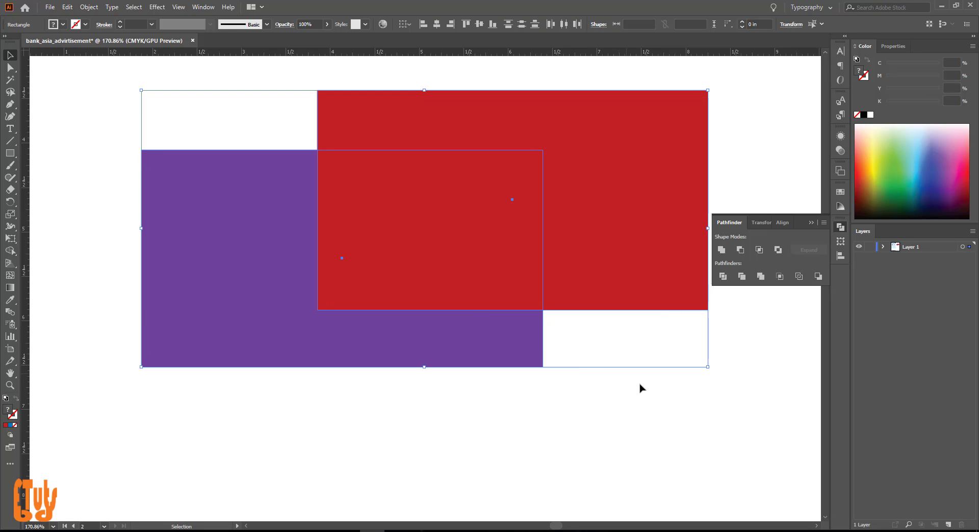
- Subtract the red rectangle from the purple one with Minus Front, leaving an L-shape
{"action": "left_click", "coordinate": [621, 407]}
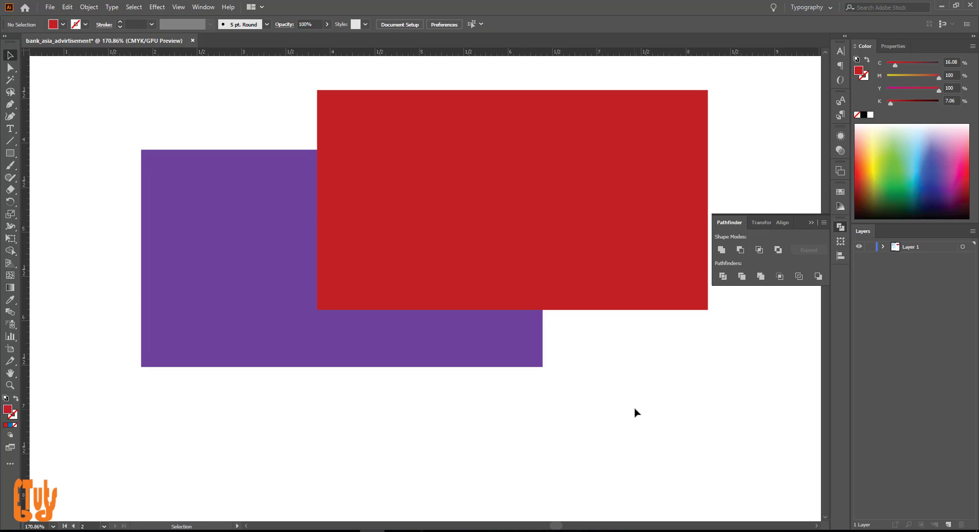
{"action": "left_click_drag", "start_coordinate": [634, 409], "coordinate": [322, 192]}
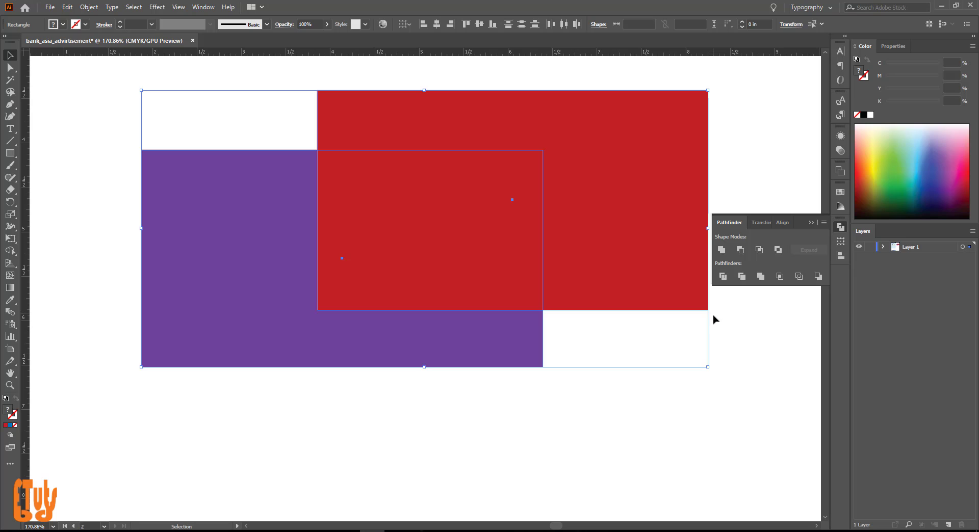
{"action": "left_click", "coordinate": [740, 250]}
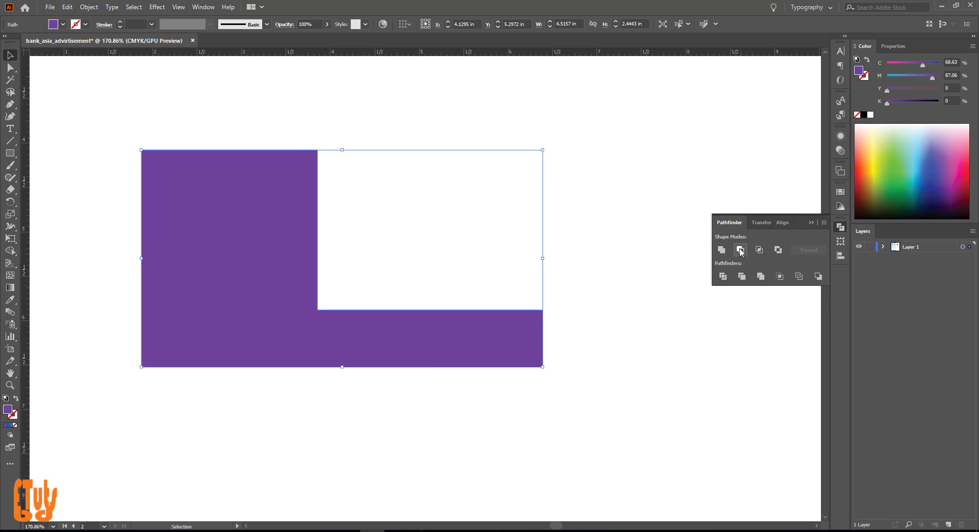
{"action": "left_click", "coordinate": [600, 377]}
{"action": "left_click_drag", "start_coordinate": [588, 70], "coordinate": [454, 261]}
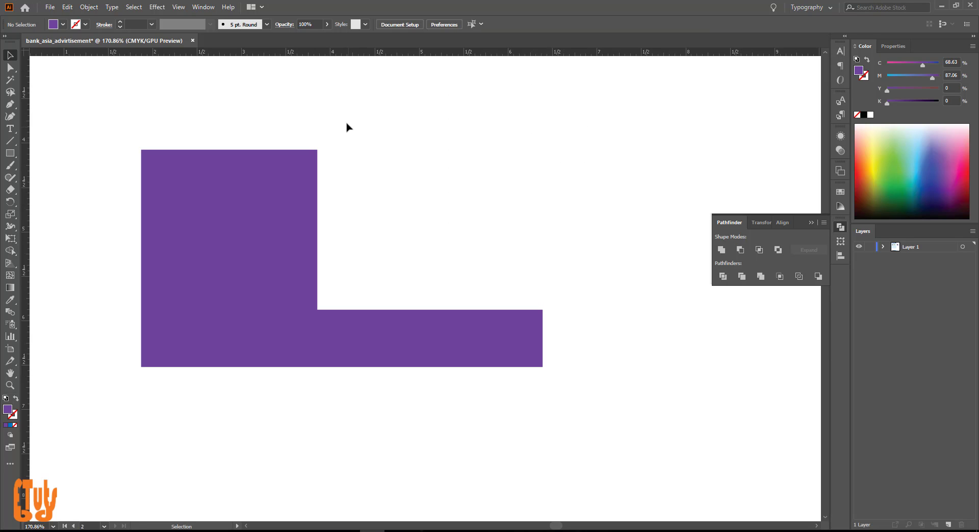
{"action": "left_click_drag", "start_coordinate": [345, 122], "coordinate": [549, 294]}
{"action": "left_click_drag", "start_coordinate": [485, 143], "coordinate": [661, 296]}
- Draw an ellipse about 1.14 by 1.18 in inside the tall part of the L-shape and fill it teal
{"action": "left_click_drag", "start_coordinate": [10, 153], "coordinate": [51, 177]}
{"action": "mouse_move", "coordinate": [184, 209]}
{"action": "left_mouse_down"}
{"action": "mouse_move", "coordinate": [222, 277]}
{"action": "mouse_move", "coordinate": [284, 314]}
{"action": "left_mouse_up"}
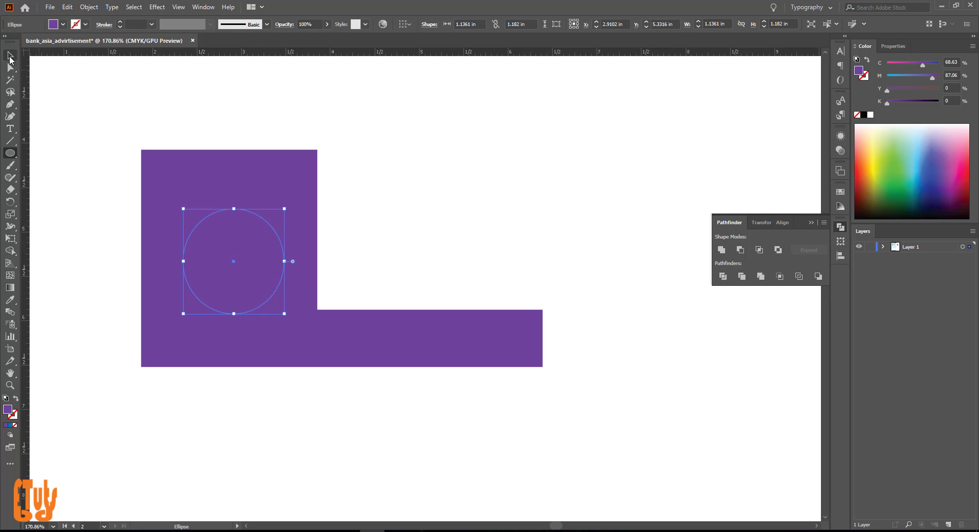
{"action": "left_click", "coordinate": [916, 183]}
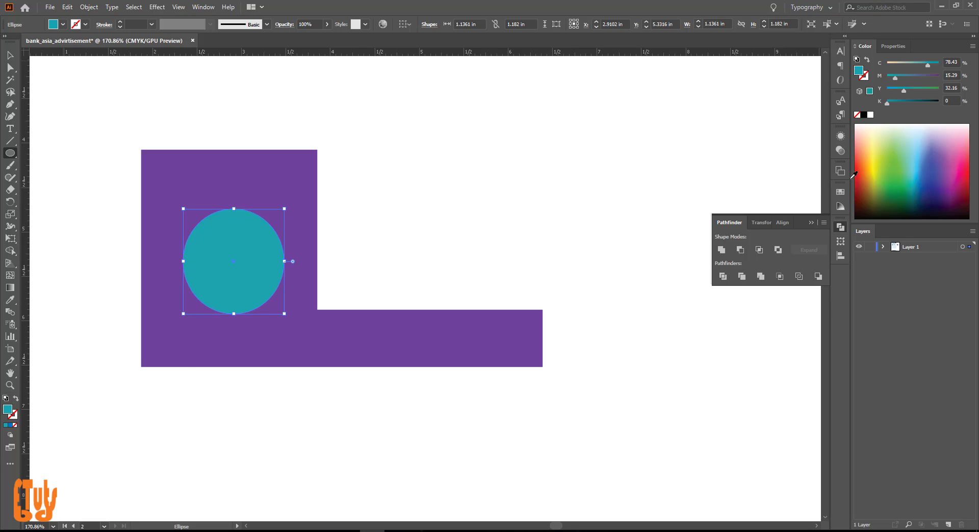
- Cut the teal ellipse out of the purple L-shape with Minus Front
{"action": "key", "text": "v"}
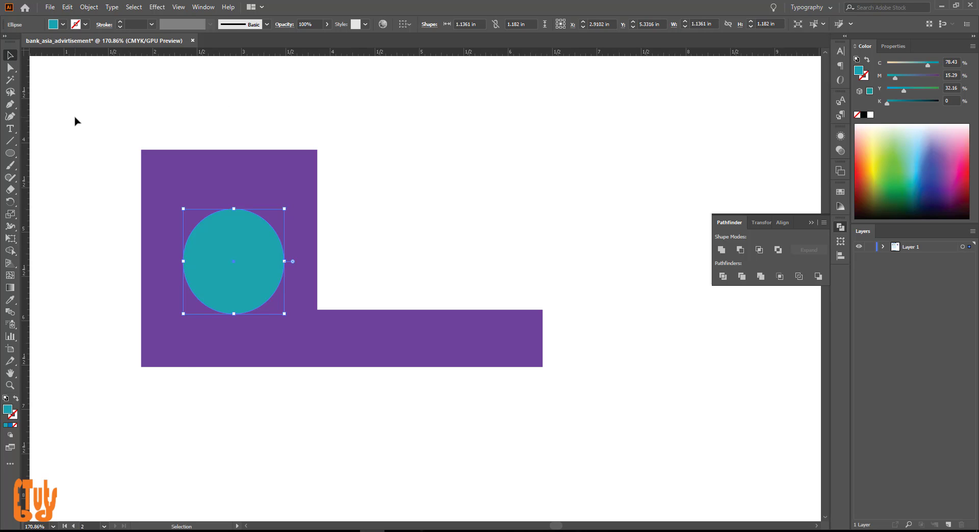
{"action": "left_click_drag", "start_coordinate": [81, 104], "coordinate": [485, 422]}
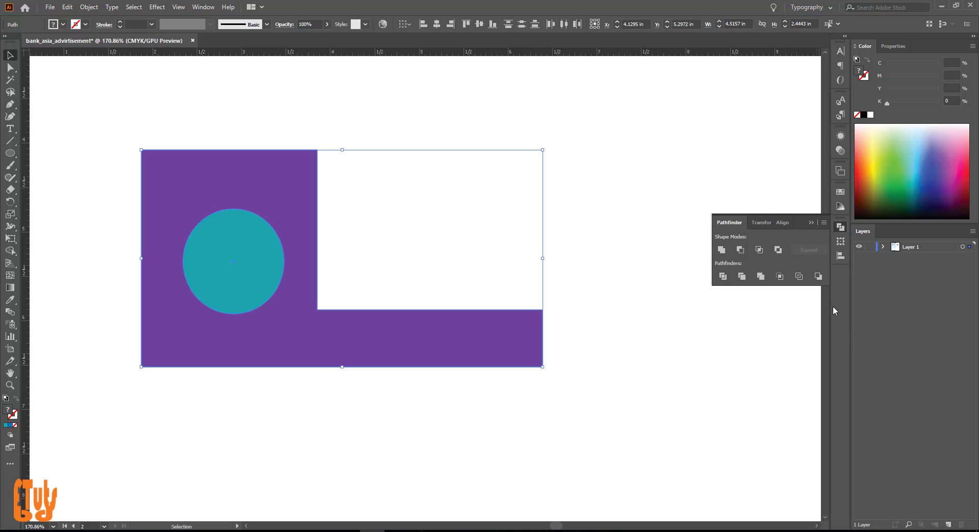
{"action": "left_click", "coordinate": [740, 251]}
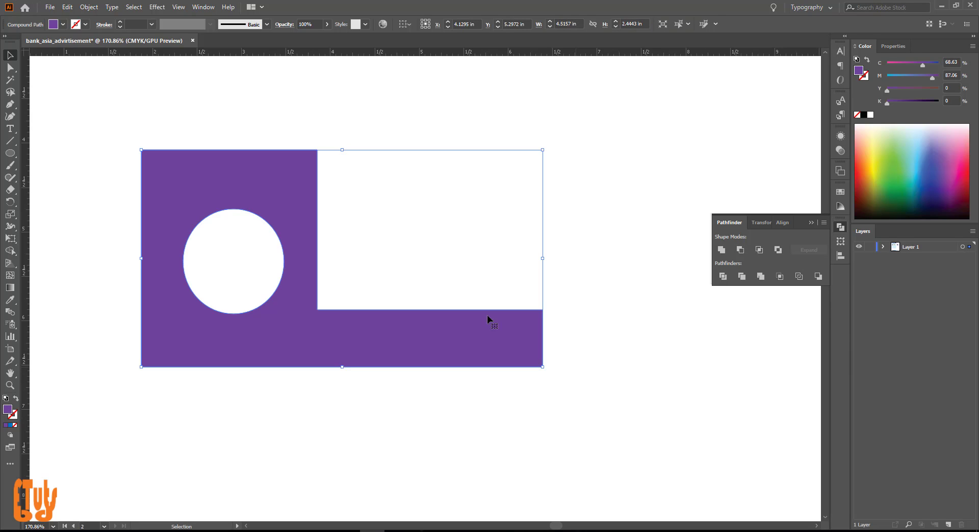
{"action": "left_click", "coordinate": [586, 356]}
- Move the L-shape with its hole up and to the right, to about X 5.05 in, Y 5.08 in
{"action": "left_click", "coordinate": [303, 239]}
{"action": "left_click_drag", "start_coordinate": [298, 210], "coordinate": [388, 195]}
{"action": "left_click", "coordinate": [428, 428]}
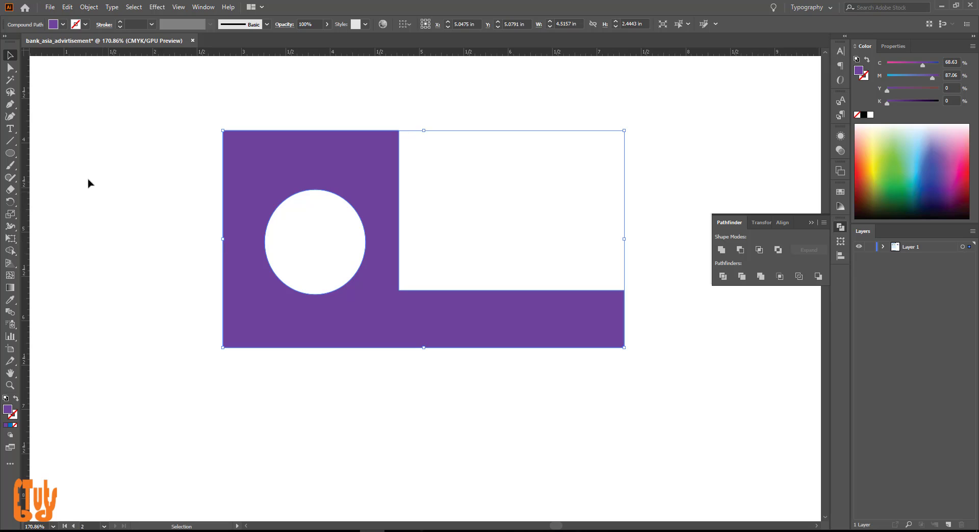
{"action": "left_click", "coordinate": [164, 169]}
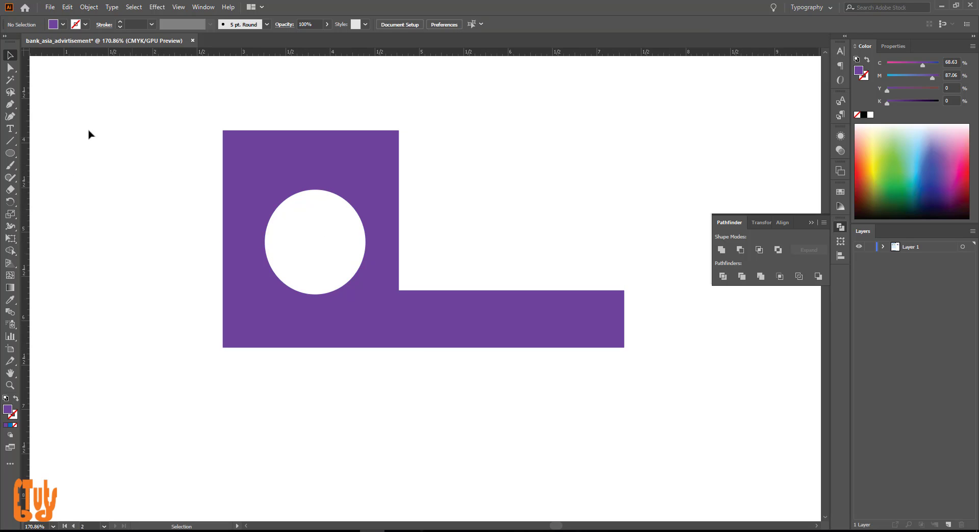
- Draw a rounded rectangle about 1.53 by 0.39 in above the round hole in the purple shape
{"action": "left_click", "coordinate": [15, 153]}
{"action": "left_click", "coordinate": [98, 165]}
{"action": "left_click_drag", "start_coordinate": [238, 139], "coordinate": [369, 179]}
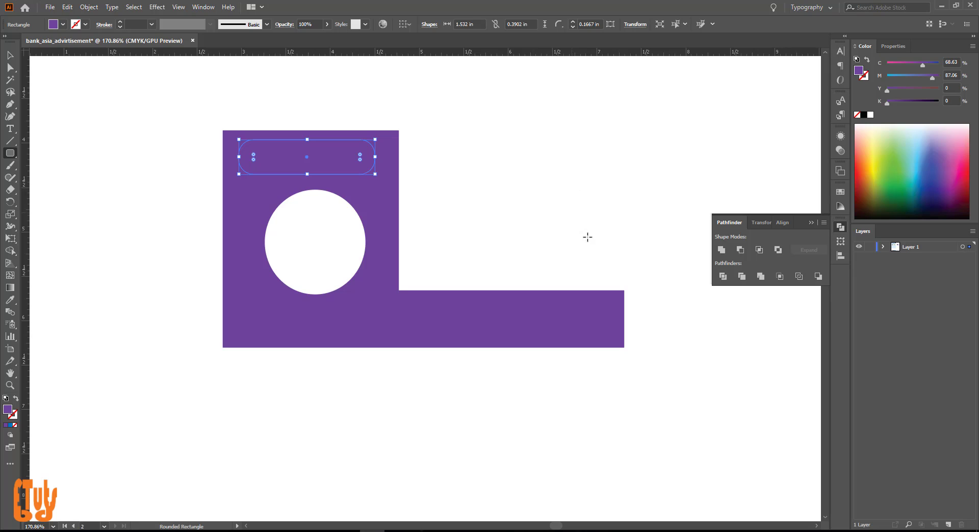
- Fill the rounded rectangle above the round hole with crimson red, about C 7, M 100, Y 62, K 0
{"action": "left_click", "coordinate": [10, 54]}
{"action": "left_click_drag", "start_coordinate": [202, 89], "coordinate": [491, 441]}
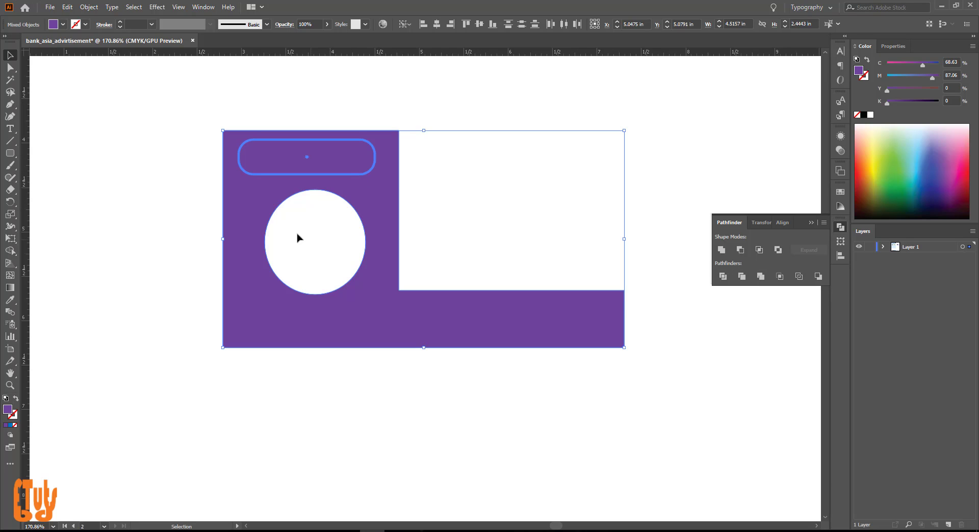
{"action": "left_click", "coordinate": [151, 214]}
{"action": "left_click", "coordinate": [305, 155]}
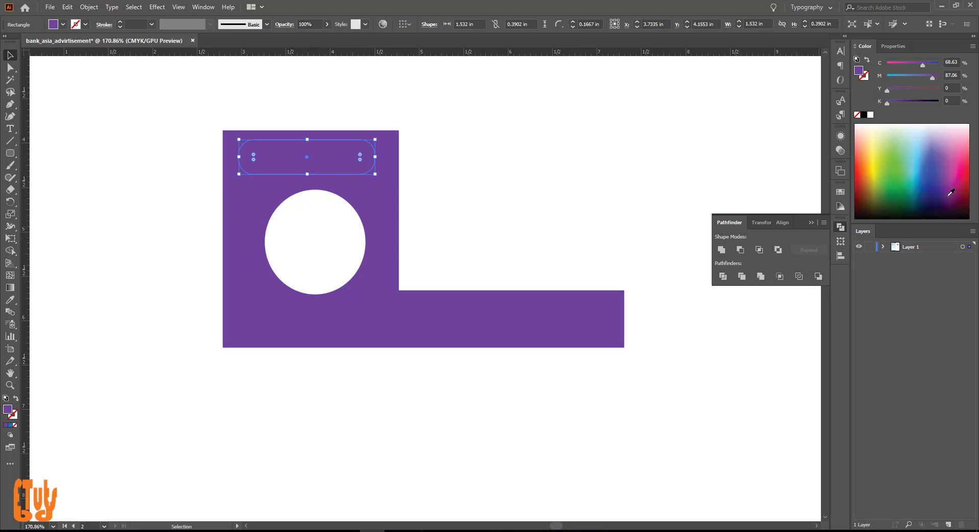
{"action": "left_click", "coordinate": [964, 174]}
{"action": "left_click", "coordinate": [541, 217]}
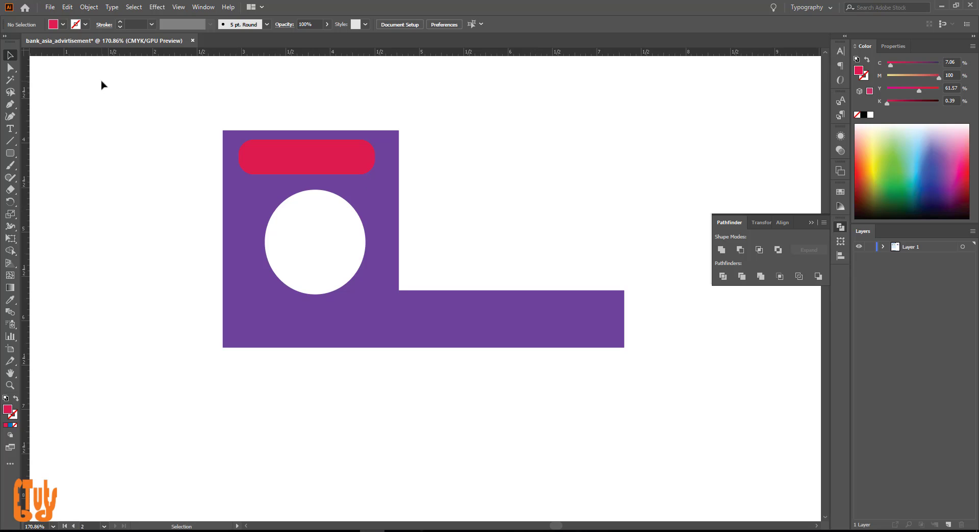
- Try Intersect on the purple L-shape and the red rounded rectangle, and move the resulting piece around
{"action": "left_click_drag", "start_coordinate": [109, 74], "coordinate": [653, 400]}
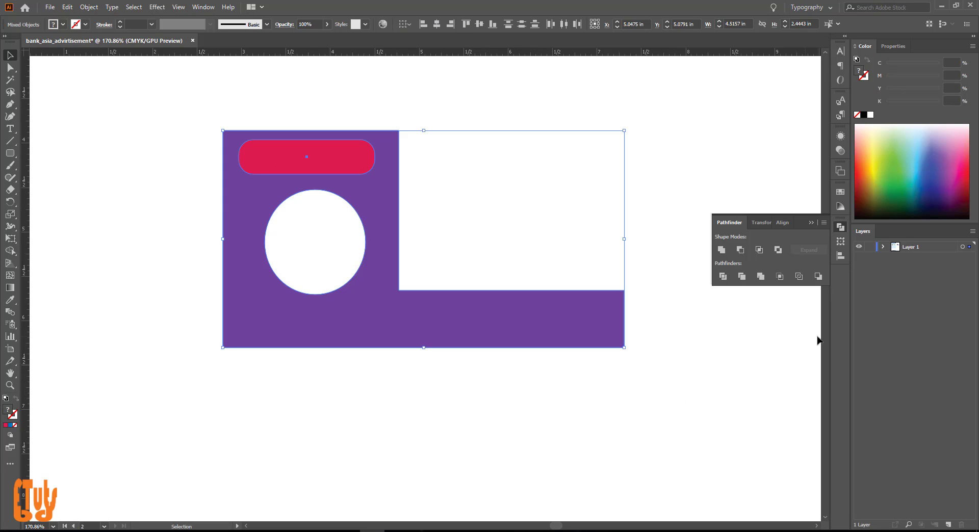
{"action": "left_click", "coordinate": [758, 250]}
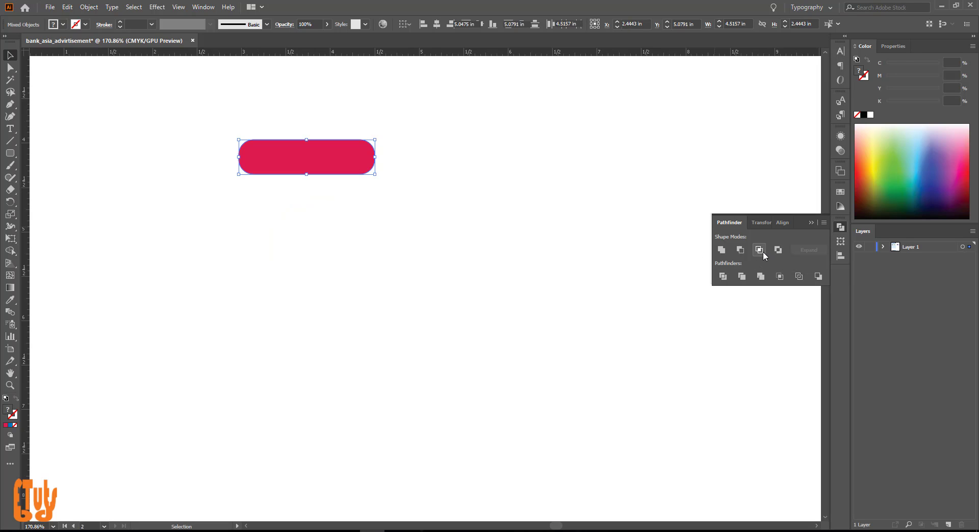
{"action": "left_click_drag", "start_coordinate": [283, 153], "coordinate": [382, 205]}
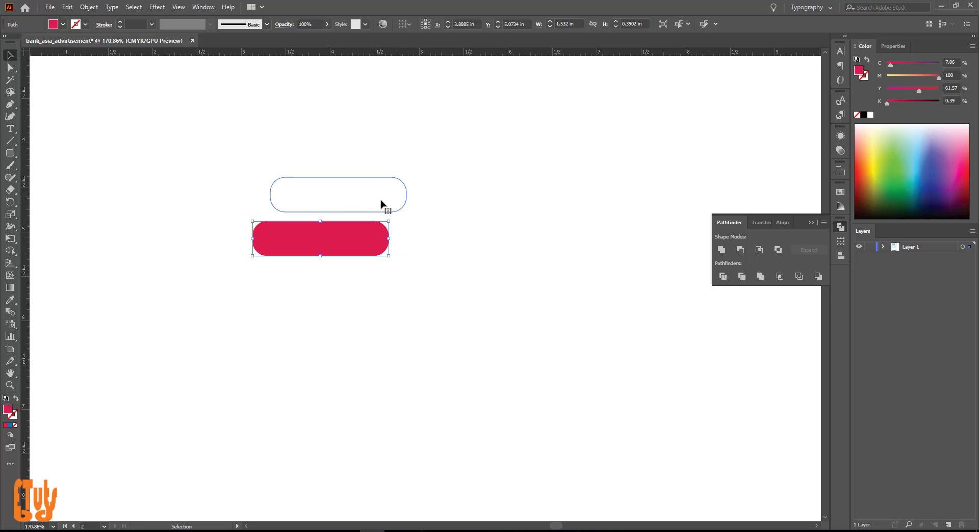
{"action": "left_click_drag", "start_coordinate": [182, 95], "coordinate": [740, 494]}
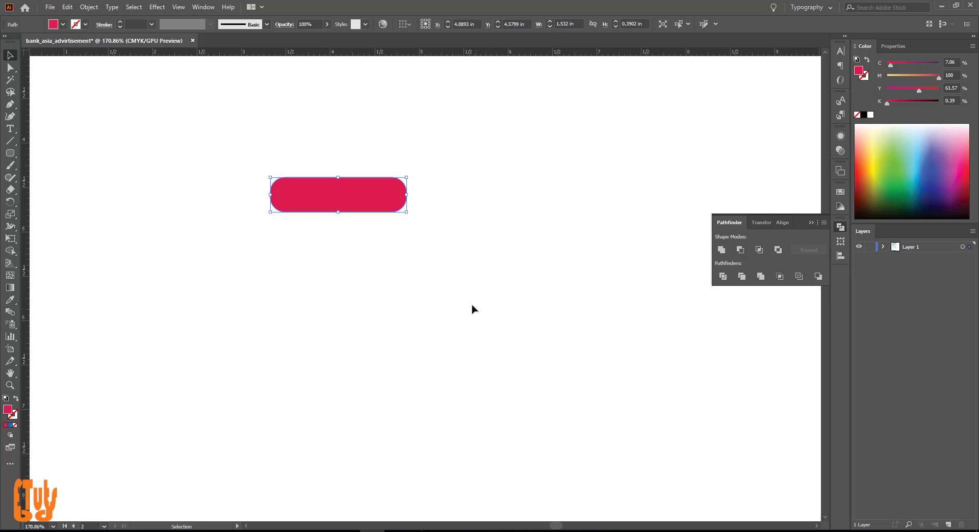
- Undo the moves and the Intersect to bring back the purple L-shape with the red rounded rectangle
{"action": "key", "text": "a"}
{"action": "key", "text": "ctrl+z"}
{"action": "key", "text": "ctrl+z"}
{"action": "key", "text": "ctrl+z"}
{"action": "key", "text": "ctrl+z"}
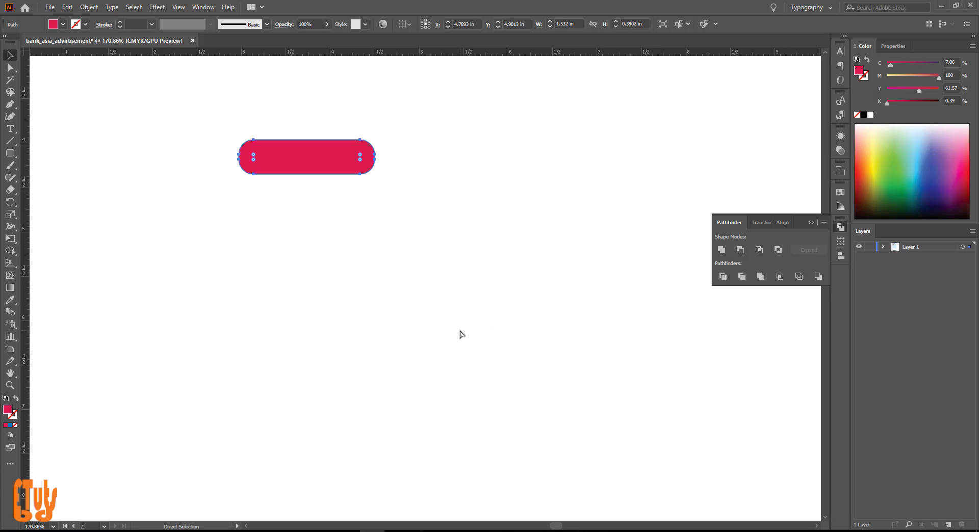
- Combine the purple L-shape and the red rounded rectangle with Exclude, cutting a rounded slot above the round hole
{"action": "key", "text": "v"}
{"action": "left_click_drag", "start_coordinate": [136, 107], "coordinate": [599, 432]}
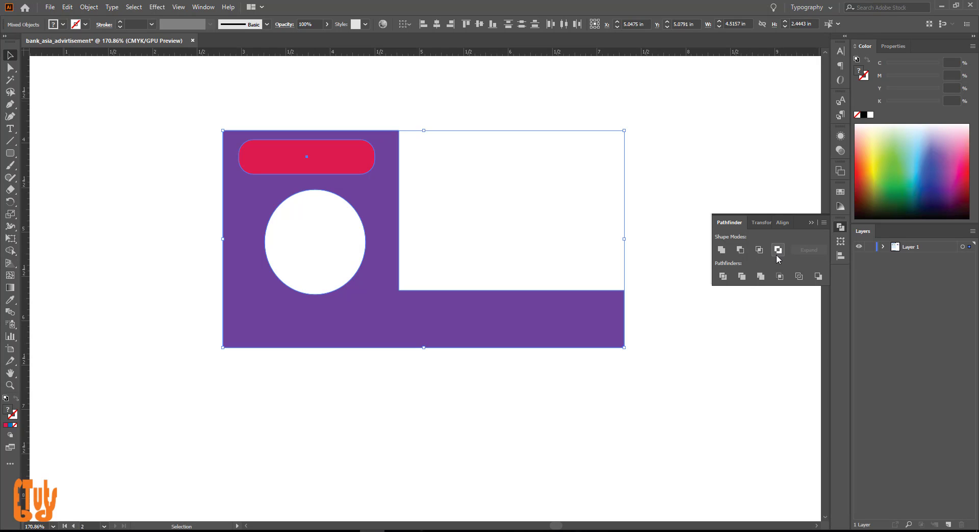
{"action": "left_click", "coordinate": [778, 250]}
{"action": "left_click", "coordinate": [461, 455]}
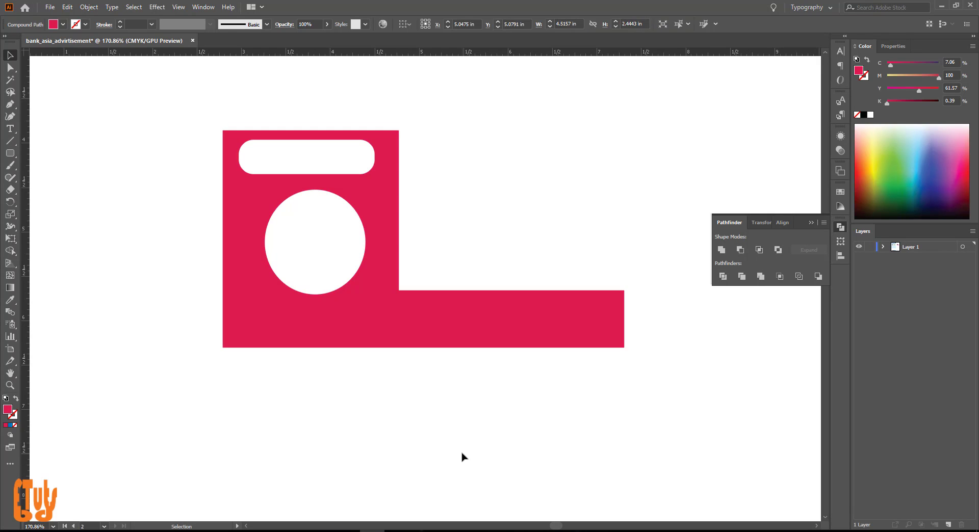
{"action": "left_click", "coordinate": [397, 249]}
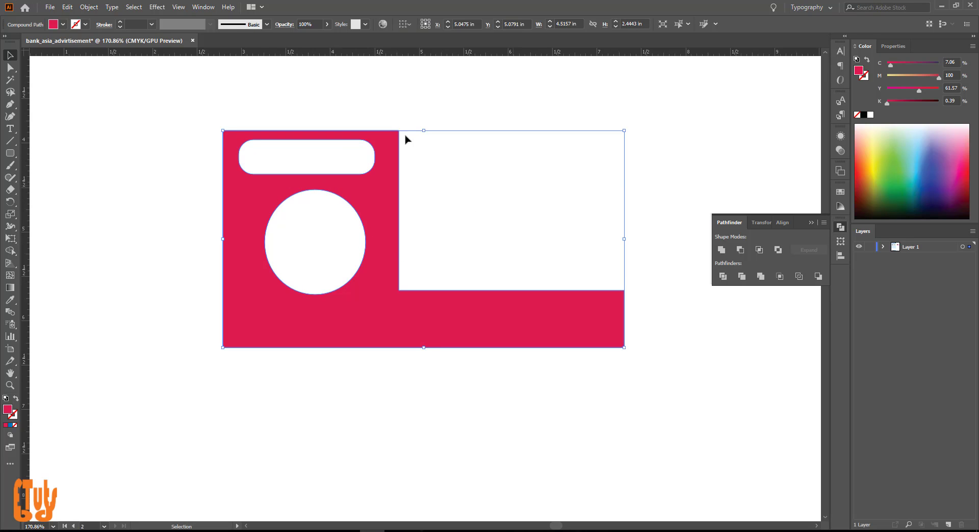
{"action": "left_click", "coordinate": [140, 134]}
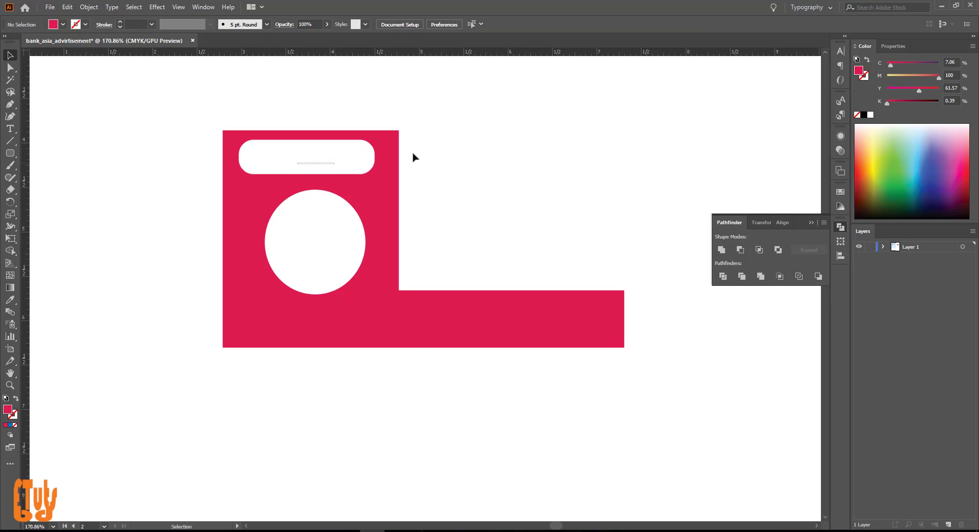
- Move the red L-shape with its two holes to about X 5.20 in, Y 5.30 in
{"action": "left_click", "coordinate": [331, 141]}
{"action": "left_click_drag", "start_coordinate": [157, 112], "coordinate": [439, 313]}
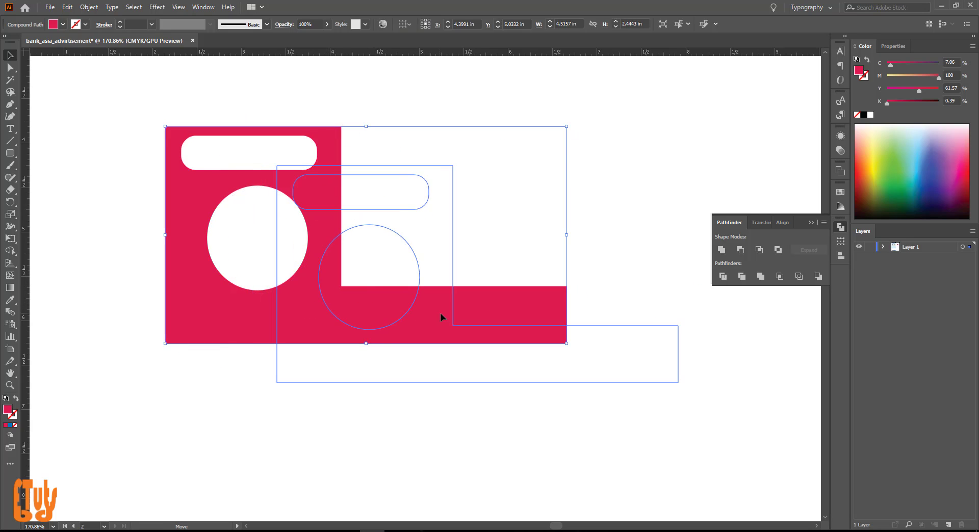
{"action": "left_click_drag", "start_coordinate": [419, 242], "coordinate": [381, 221]}
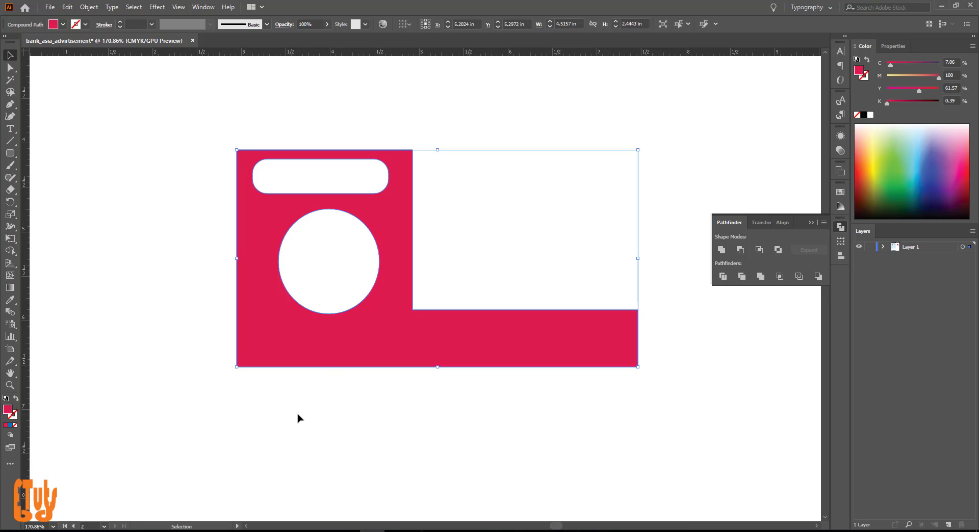
{"action": "key", "text": "ctrl+space"}
{"action": "left_click_drag", "start_coordinate": [353, 443], "coordinate": [153, 457]}
{"action": "key", "text": "space"}
{"action": "left_click_drag", "start_coordinate": [89, 375], "coordinate": [476, 307]}
{"action": "key", "text": "ctrl+space"}
{"action": "key", "text": "ctrl+space"}
{"action": "key", "text": "ctrl+a"}
{"action": "left_click_drag", "start_coordinate": [394, 301], "coordinate": [419, 254]}
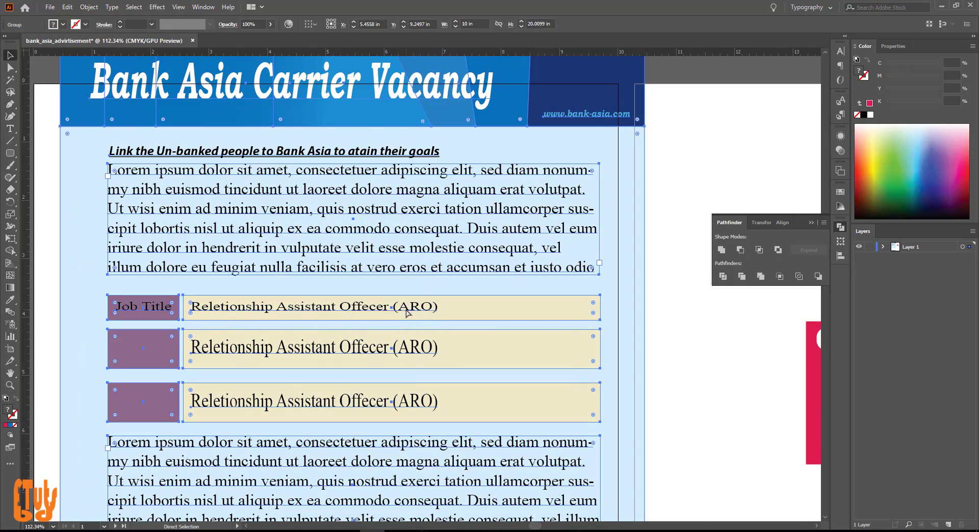
{"action": "key", "text": "ctrl+z"}
- Look over the Bank Asia vacancy advertisement on the first artboard, from its header to the deadline footer
{"action": "scroll", "coordinate": [417, 321], "scroll_direction": "down", "scroll_amount": 5}
{"action": "scroll", "coordinate": [417, 334], "scroll_direction": "down", "scroll_amount": 10}
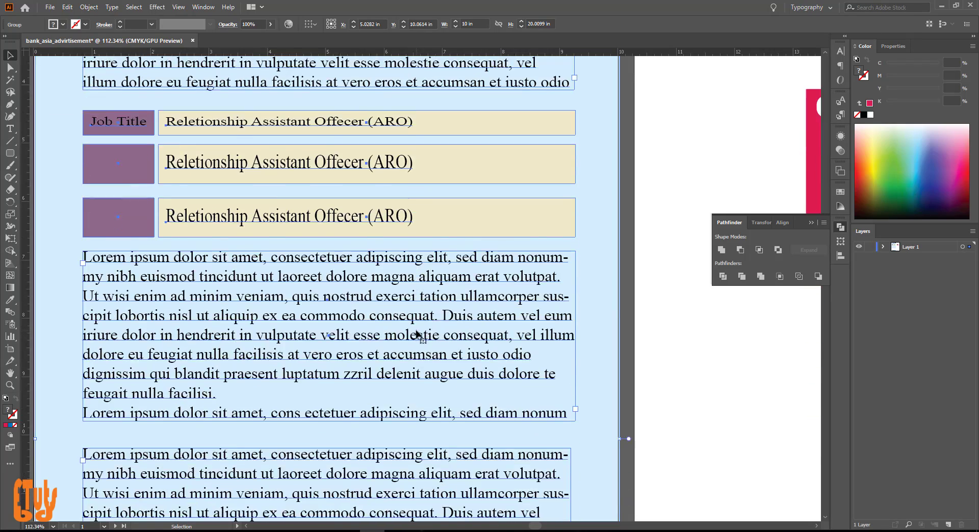
{"action": "left_click_drag", "start_coordinate": [458, 310], "coordinate": [332, 367]}
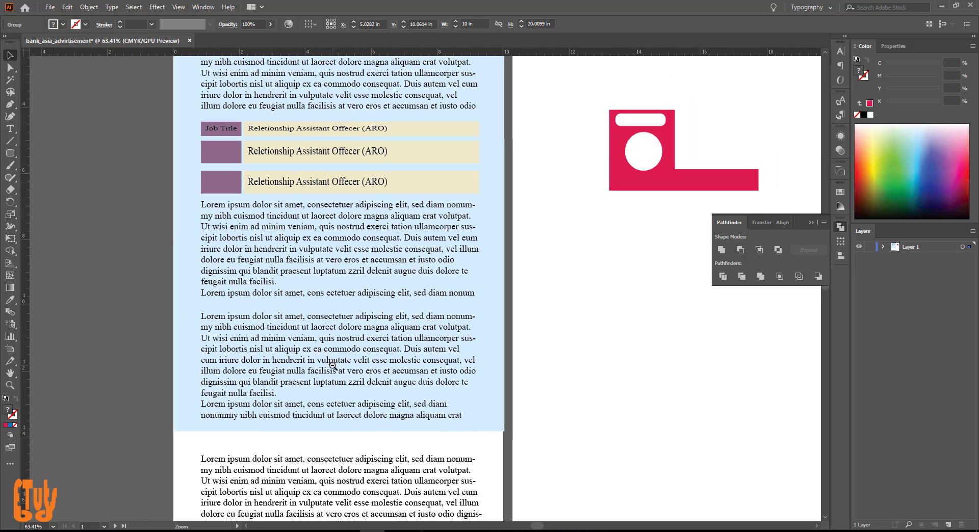
{"action": "left_click_drag", "start_coordinate": [399, 183], "coordinate": [397, 348]}
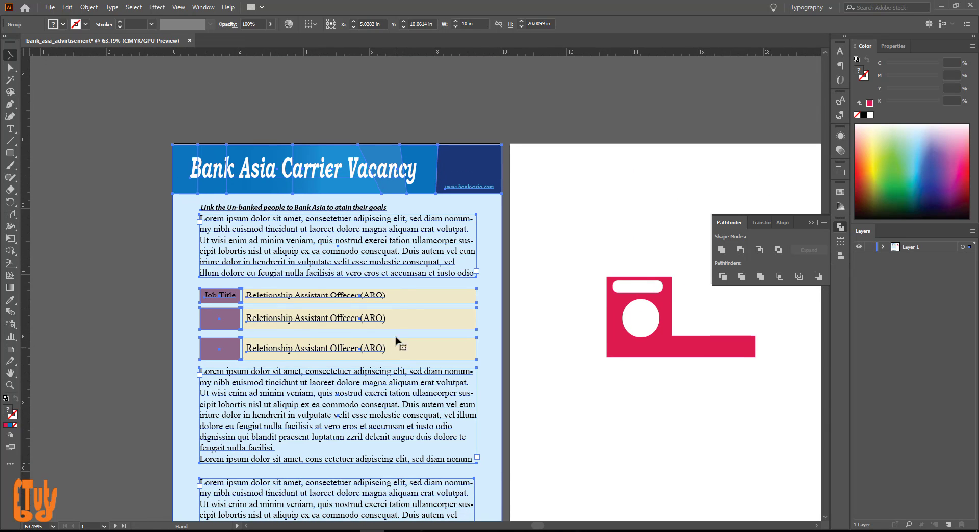
{"action": "left_click", "coordinate": [143, 259]}
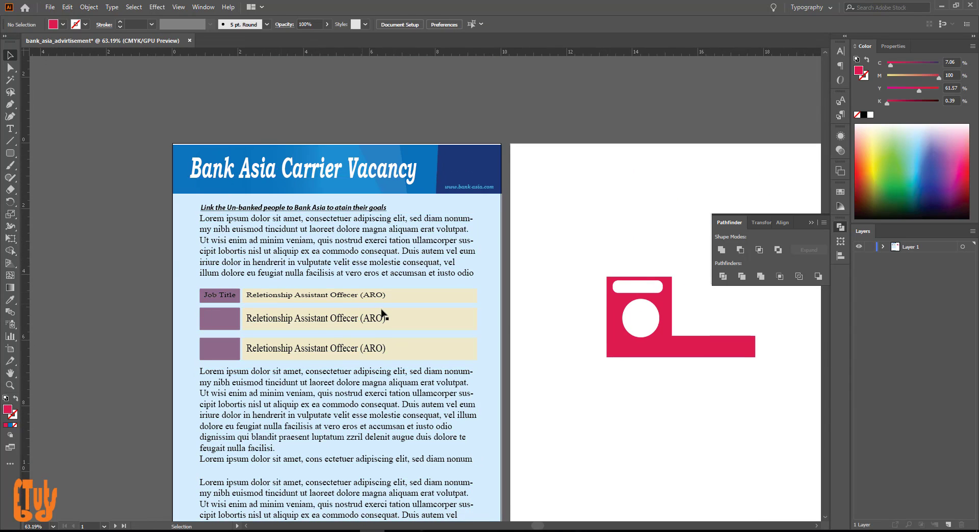
{"action": "scroll", "coordinate": [389, 317], "scroll_direction": "down", "scroll_amount": 5}
{"action": "scroll", "coordinate": [391, 313], "scroll_direction": "down", "scroll_amount": 2}
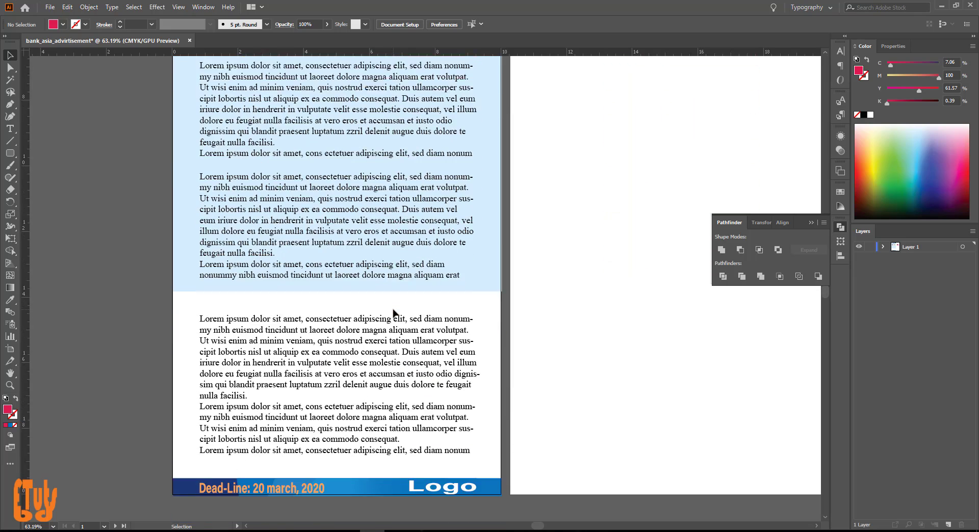
{"action": "scroll", "coordinate": [394, 327], "scroll_direction": "up", "scroll_amount": 6}
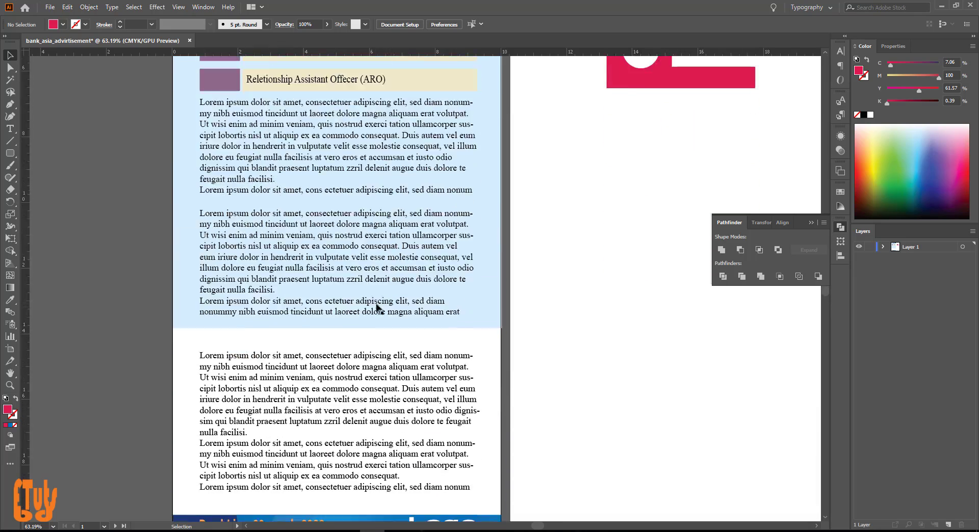
{"action": "scroll", "coordinate": [365, 259], "scroll_direction": "up", "scroll_amount": 2}
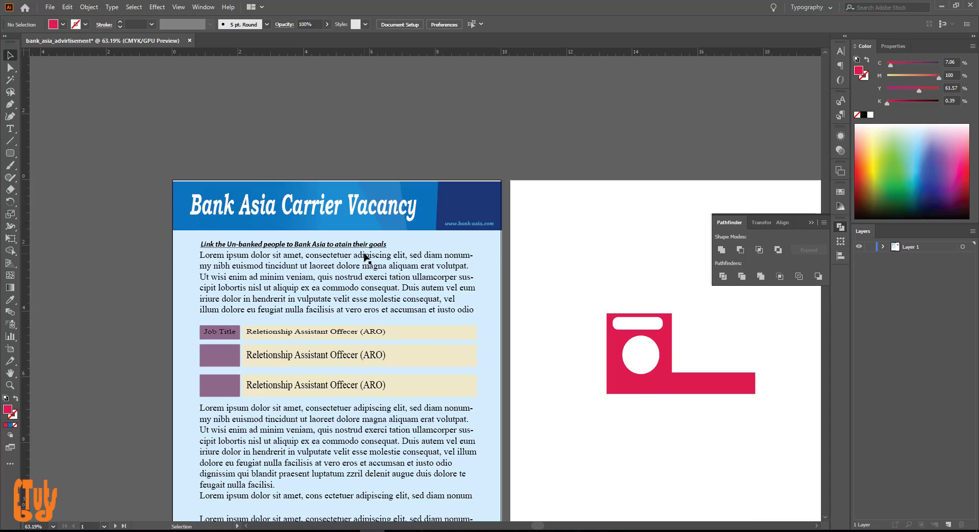
{"action": "scroll", "coordinate": [365, 255], "scroll_direction": "down", "scroll_amount": 2}
{"action": "scroll", "coordinate": [365, 250], "scroll_direction": "down", "scroll_amount": 7}
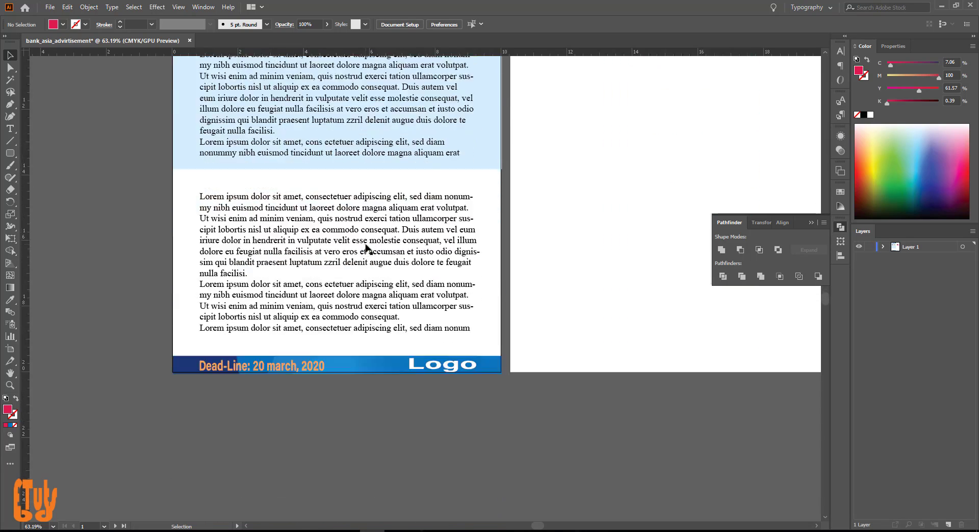
{"action": "scroll", "coordinate": [366, 248], "scroll_direction": "up", "scroll_amount": 2}
{"action": "left_click_drag", "start_coordinate": [444, 239], "coordinate": [465, 280]}
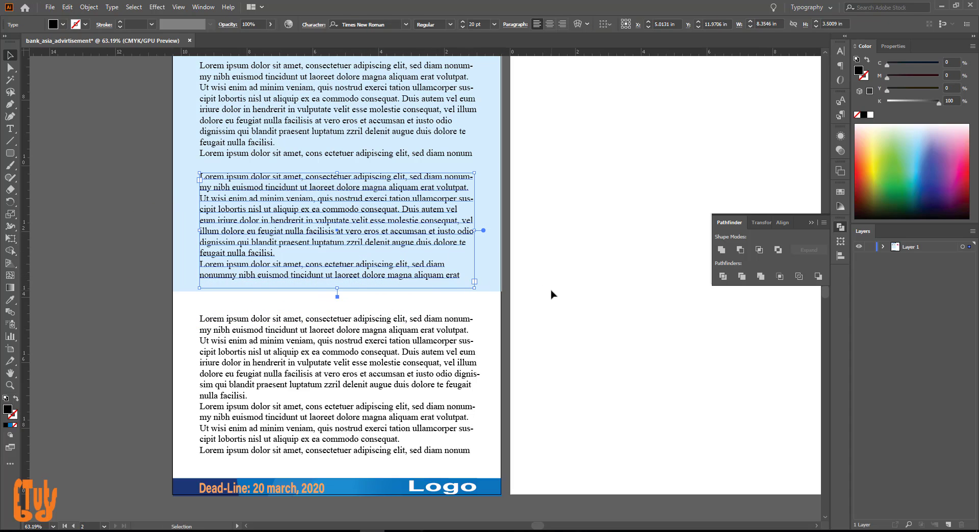
{"action": "left_click", "coordinate": [564, 297]}
{"action": "key", "text": "z"}
{"action": "left_click", "coordinate": [565, 296], "text": "alt"}
{"action": "left_click_drag", "start_coordinate": [484, 336], "coordinate": [470, 347]}
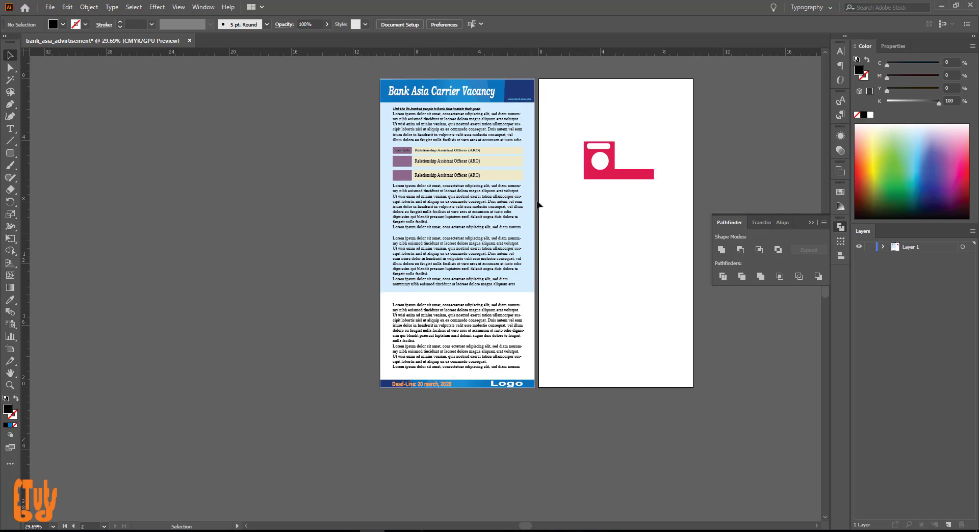
- Draw a black rectangle about 2.67 by 1.22 in over the end of the red L-shape's horizontal arm
{"action": "key", "text": "ctrl+alt+0"}
{"action": "left_click_drag", "start_coordinate": [511, 238], "coordinate": [714, 374]}
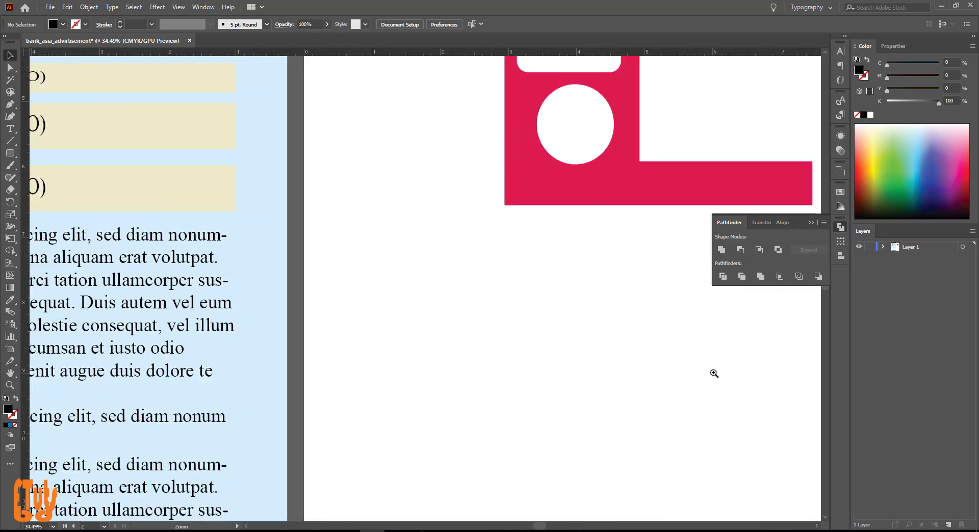
{"action": "left_click_drag", "start_coordinate": [619, 148], "coordinate": [332, 319]}
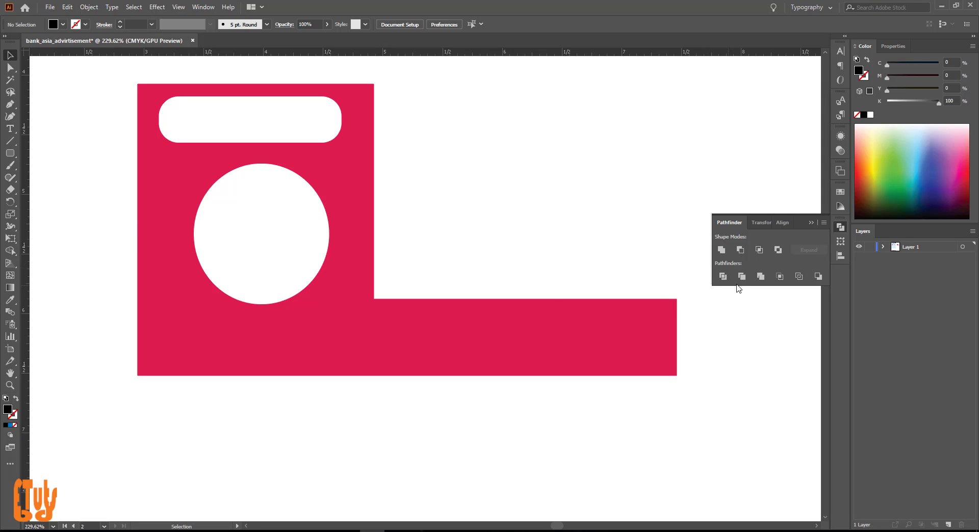
{"action": "left_click", "coordinate": [11, 155]}
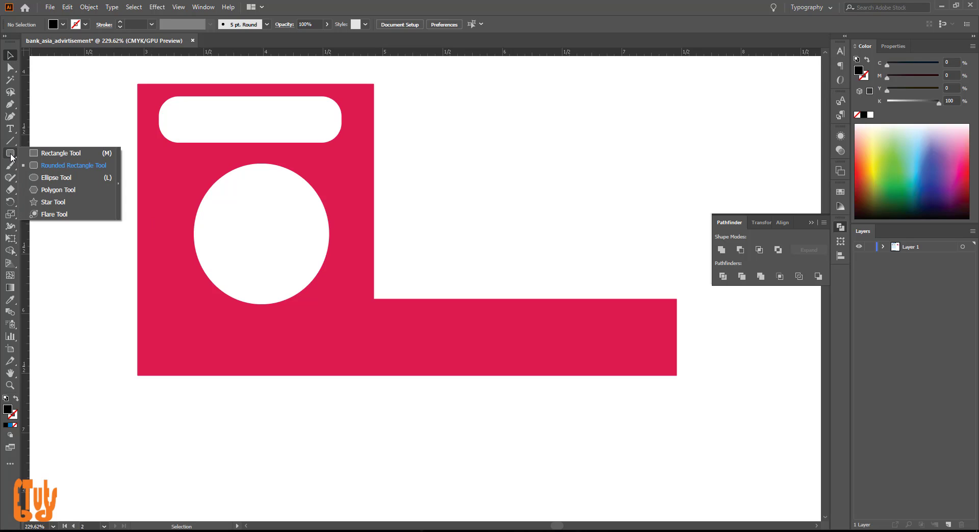
{"action": "left_click", "coordinate": [62, 153]}
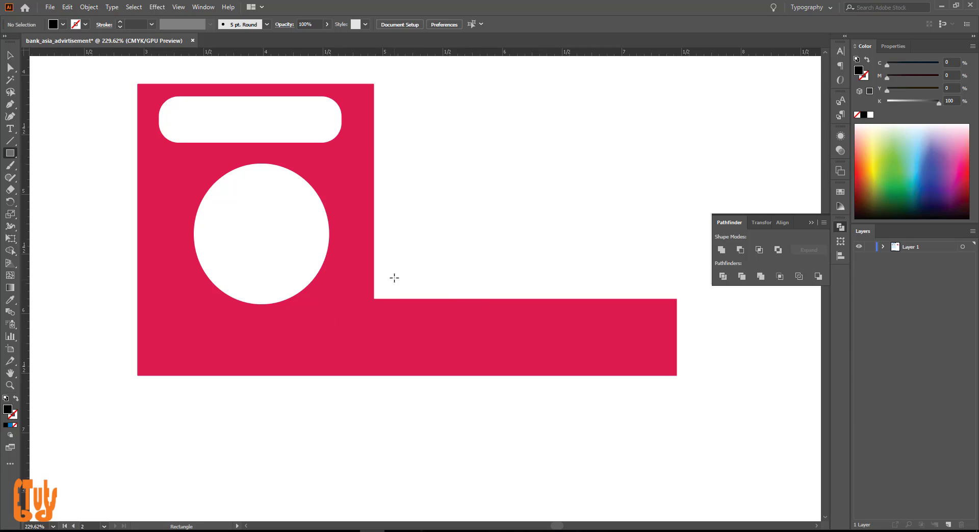
{"action": "mouse_move", "coordinate": [395, 278]}
{"action": "left_mouse_down"}
{"action": "mouse_move", "coordinate": [432, 316]}
{"action": "mouse_move", "coordinate": [713, 417]}
{"action": "left_mouse_up"}
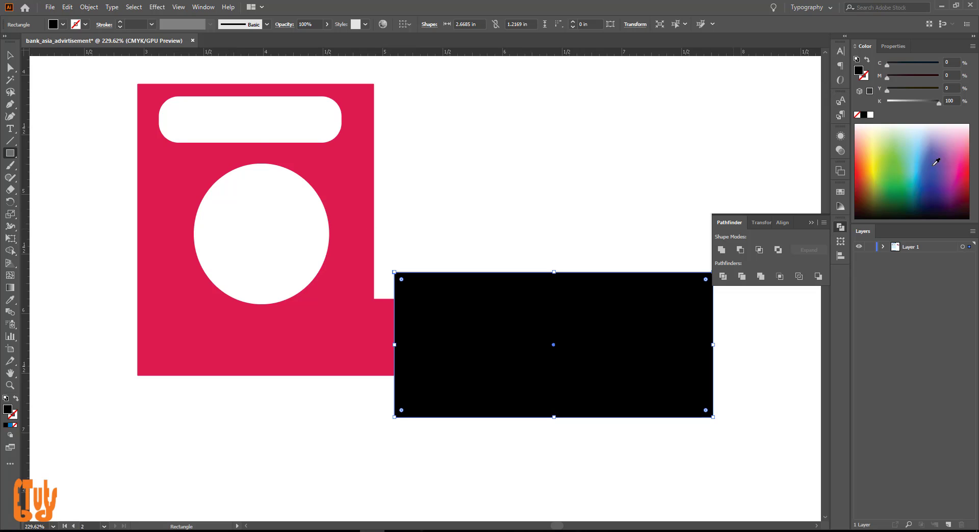
- Split the red L-shape and the overlapping black rectangle into separate pieces with Divide, and select the resulting group
{"action": "left_click", "coordinate": [10, 55]}
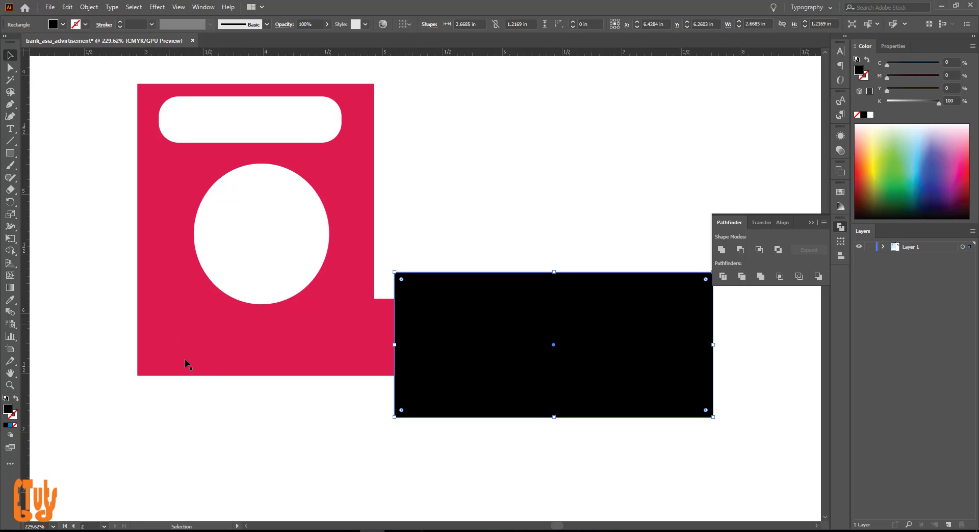
{"action": "left_click_drag", "start_coordinate": [84, 178], "coordinate": [658, 443]}
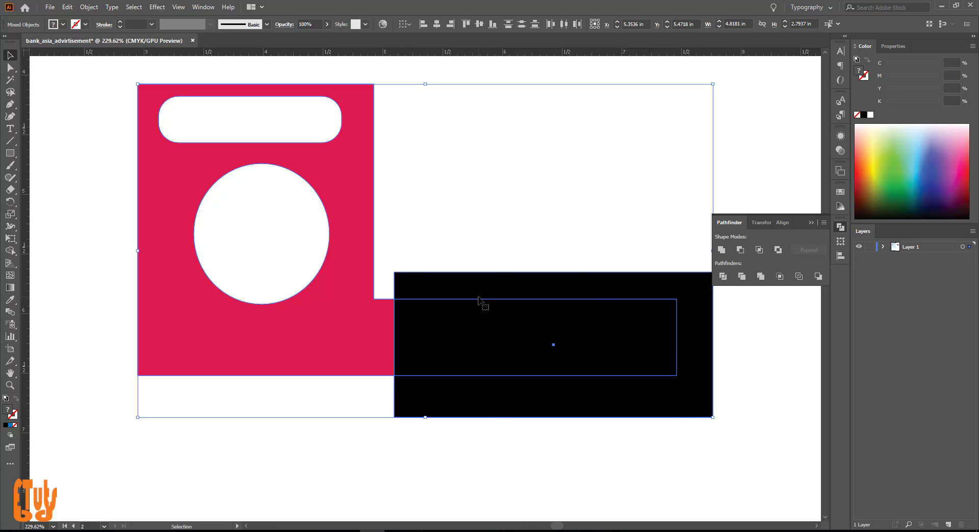
{"action": "left_click", "coordinate": [723, 276]}
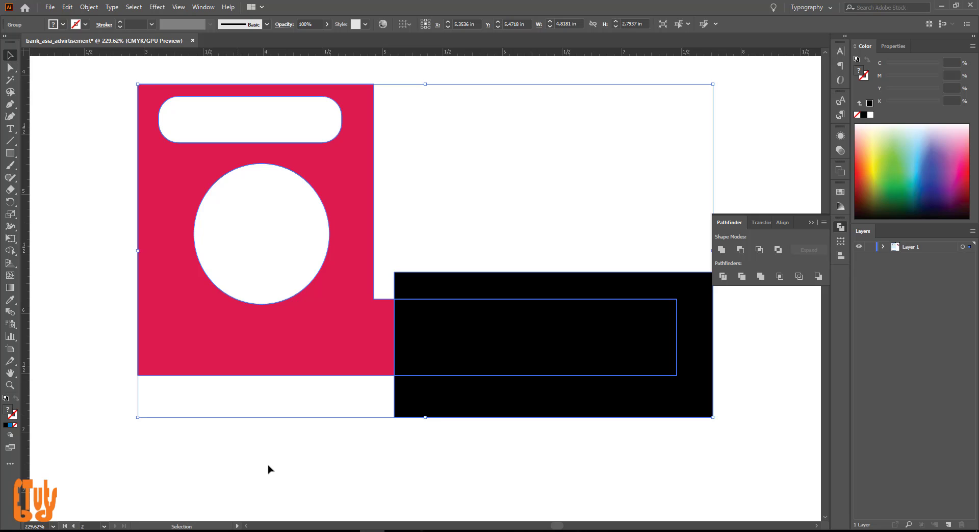
{"action": "left_click", "coordinate": [319, 457]}
{"action": "left_click", "coordinate": [478, 282]}
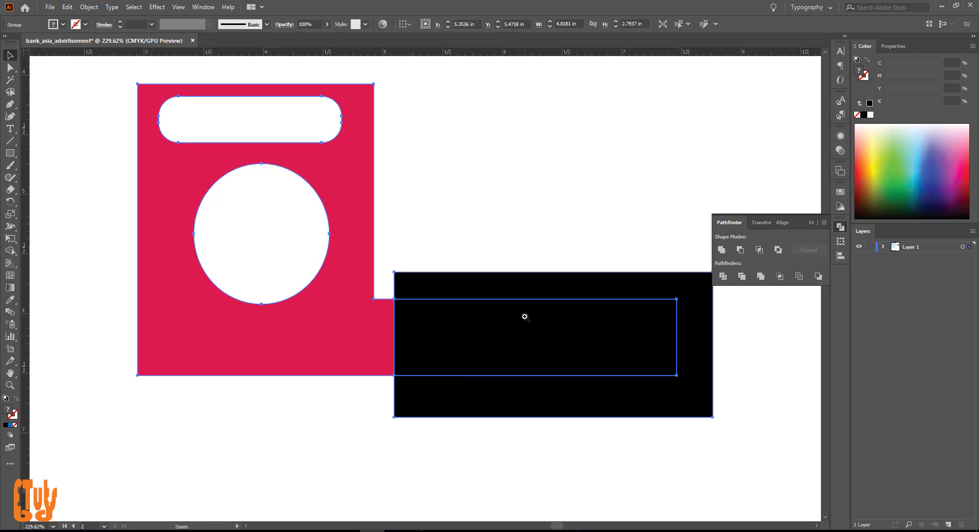
{"action": "scroll", "coordinate": [525, 319], "scroll_direction": "down", "scroll_amount": 2}
{"action": "left_click_drag", "start_coordinate": [485, 342], "coordinate": [397, 329]}
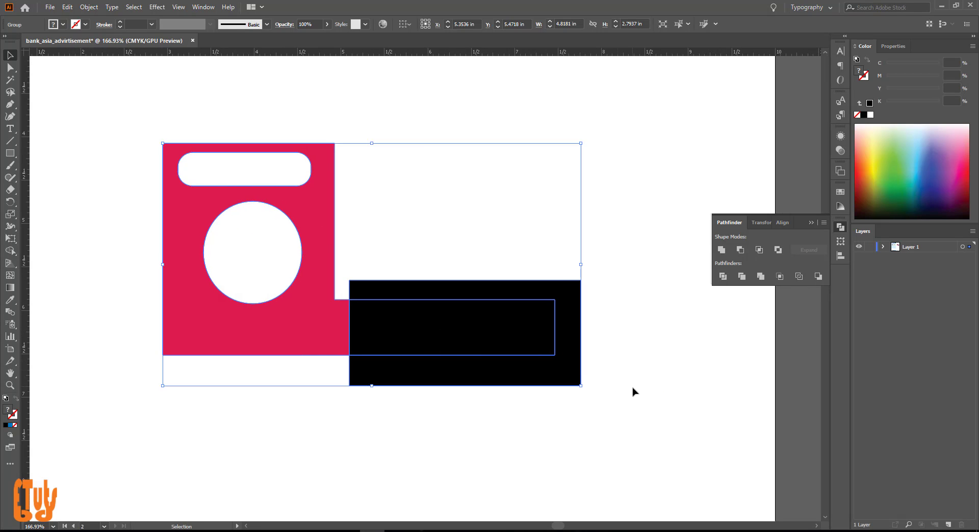
- Pull the divided black pieces off the red shape, the C-shaped frame to about X 7.89, Y 4.47 in and the inner rectangle to X 8.07, Y 7.06 in
{"action": "left_click", "coordinate": [634, 393]}
{"action": "left_click", "coordinate": [10, 67]}
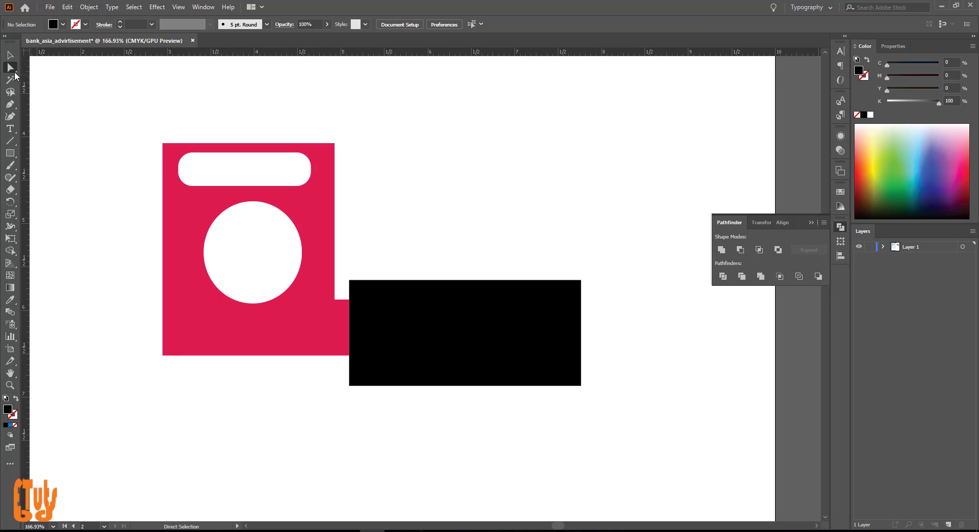
{"action": "left_click", "coordinate": [460, 294]}
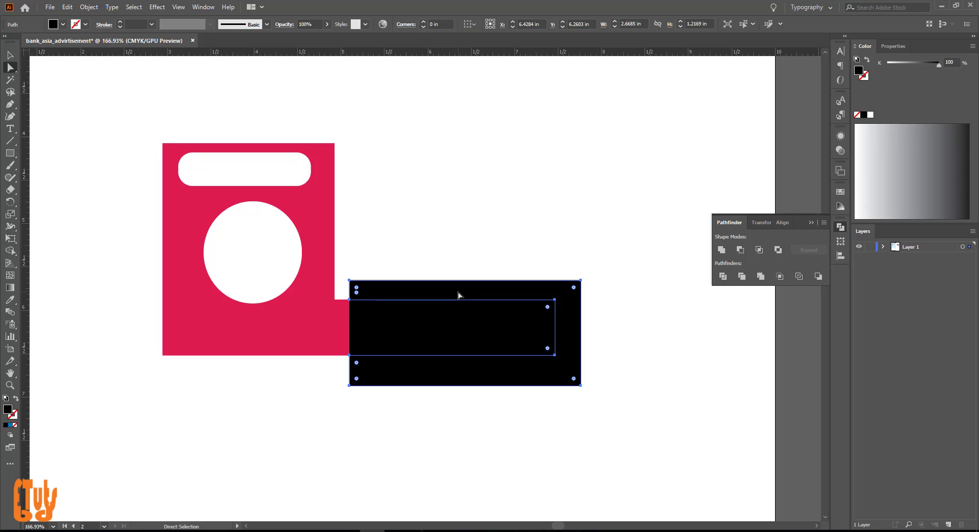
{"action": "left_click_drag", "start_coordinate": [494, 292], "coordinate": [559, 162]}
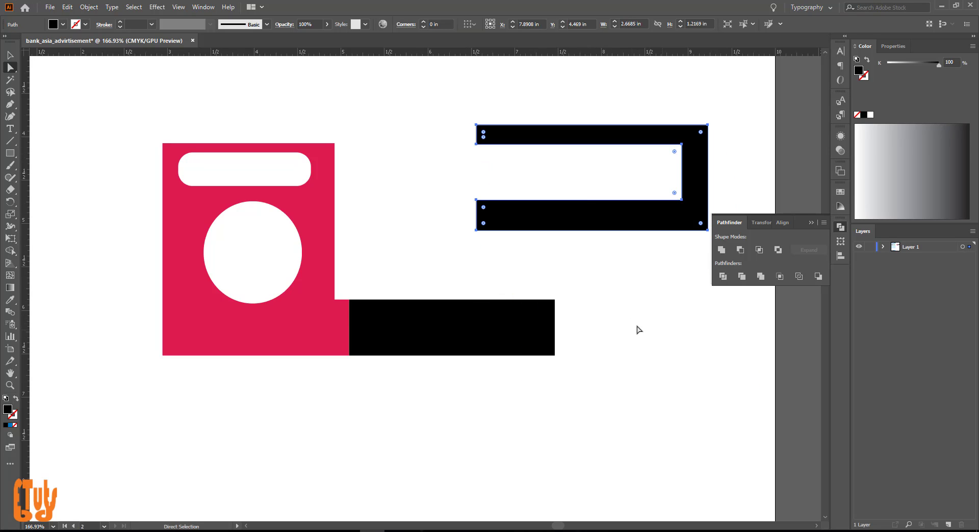
{"action": "left_click", "coordinate": [514, 331]}
{"action": "left_click_drag", "start_coordinate": [514, 332], "coordinate": [669, 406]}
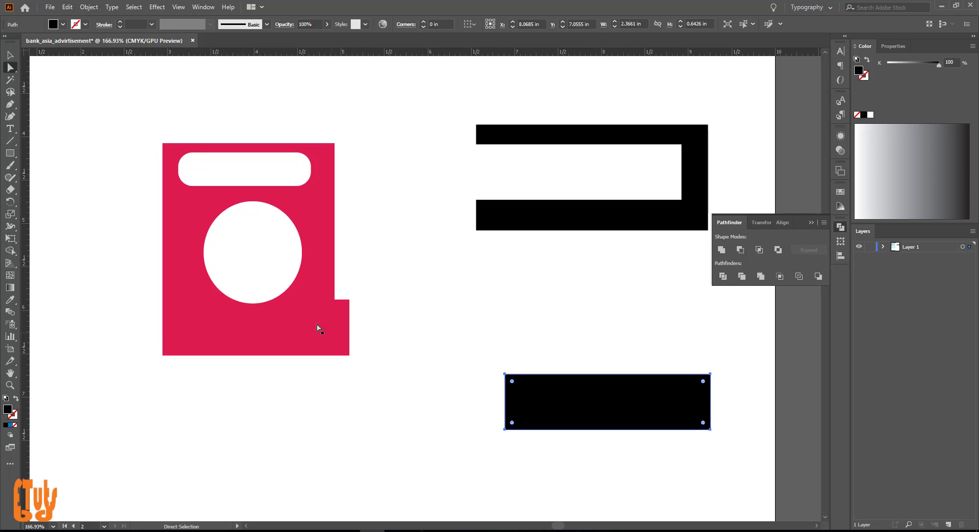
- Rearrange the separated pieces, shifting the red shape, the inner rectangle to about X 7.18, Y 6.99 in and the C-shaped frame to X 7.83, Y 4.84 in
{"action": "left_click_drag", "start_coordinate": [306, 318], "coordinate": [347, 299]}
{"action": "left_click_drag", "start_coordinate": [604, 404], "coordinate": [527, 398]}
{"action": "left_click", "coordinate": [563, 229]}
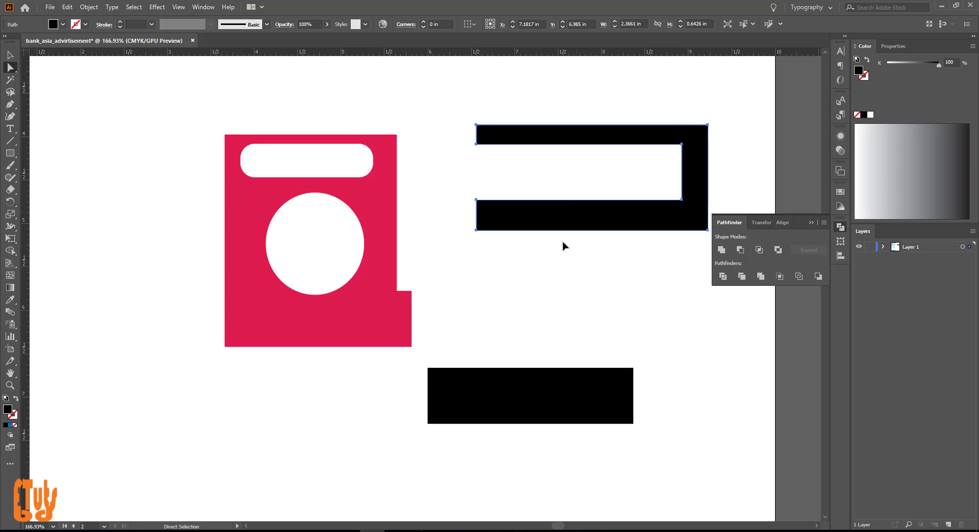
{"action": "left_click_drag", "start_coordinate": [563, 228], "coordinate": [536, 280]}
{"action": "left_click_drag", "start_coordinate": [581, 194], "coordinate": [605, 161]}
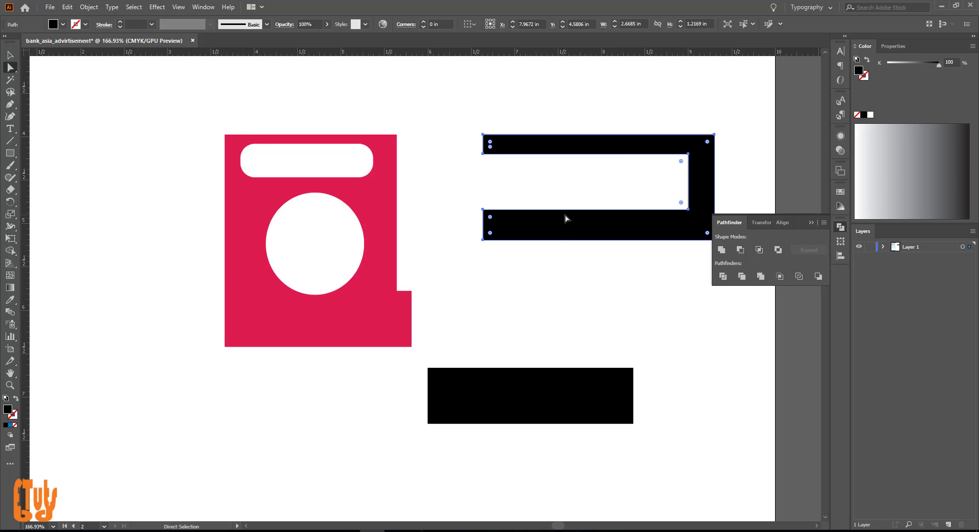
{"action": "left_click_drag", "start_coordinate": [572, 228], "coordinate": [561, 251]}
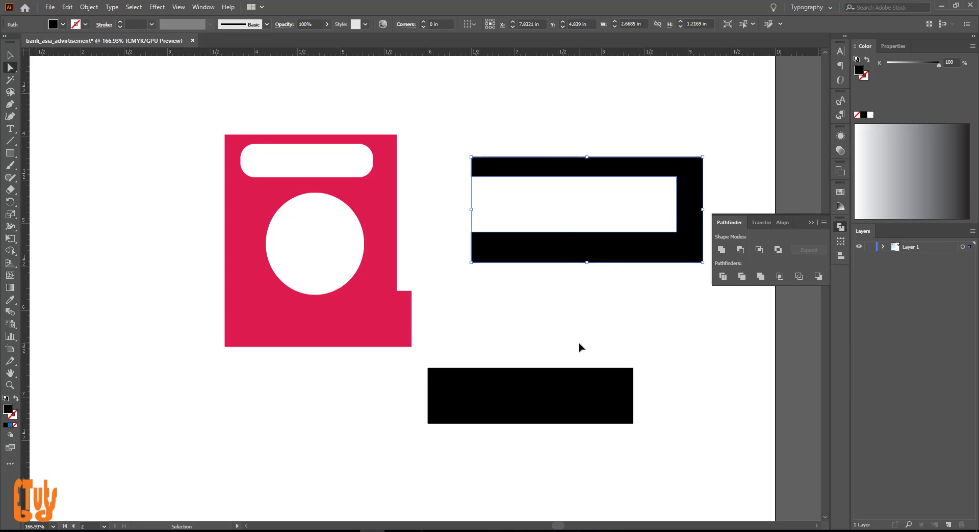
- Undo the piece moves and the Divide to restore the whole red L-shape and the overlapping black rectangle
{"action": "key", "text": "ctrl+z"}
{"action": "key", "text": "ctrl+z"}
{"action": "key", "text": "ctrl+z"}
{"action": "key", "text": "ctrl+z"}
{"action": "key", "text": "ctrl+z"}
{"action": "key", "text": "ctrl+z"}
{"action": "key", "text": "ctrl+z"}
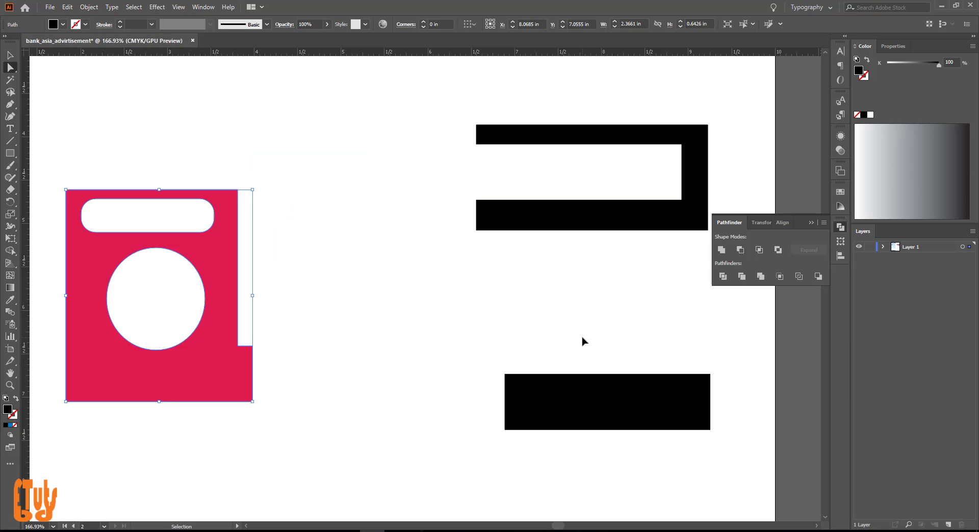
- Try moving the black rectangle further over the red shape to about X 5.79, Y 6.34 in, and undo the move
{"action": "left_click", "coordinate": [399, 412]}
{"action": "left_click_drag", "start_coordinate": [415, 341], "coordinate": [360, 348]}
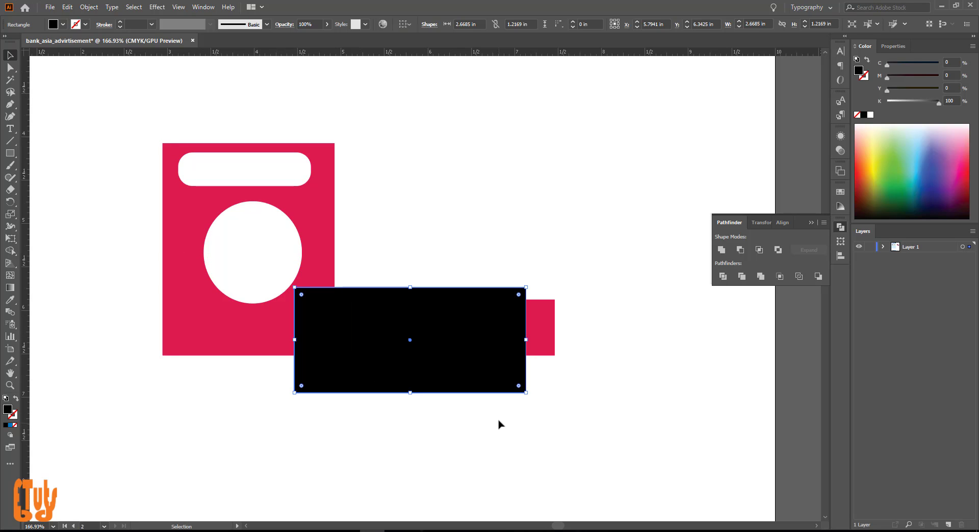
{"action": "key", "text": "ctrl+z"}
{"action": "left_click", "coordinate": [581, 436]}
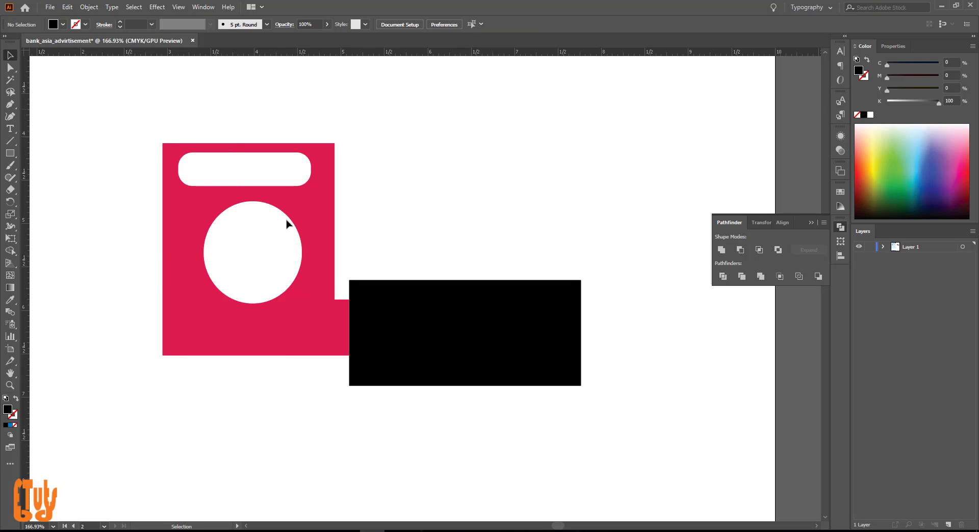
- Apply Trim to the red L-shape and the overlapping black rectangle, shift the resulting group slightly up and left, and deselect it
{"action": "left_click_drag", "start_coordinate": [131, 109], "coordinate": [715, 423]}
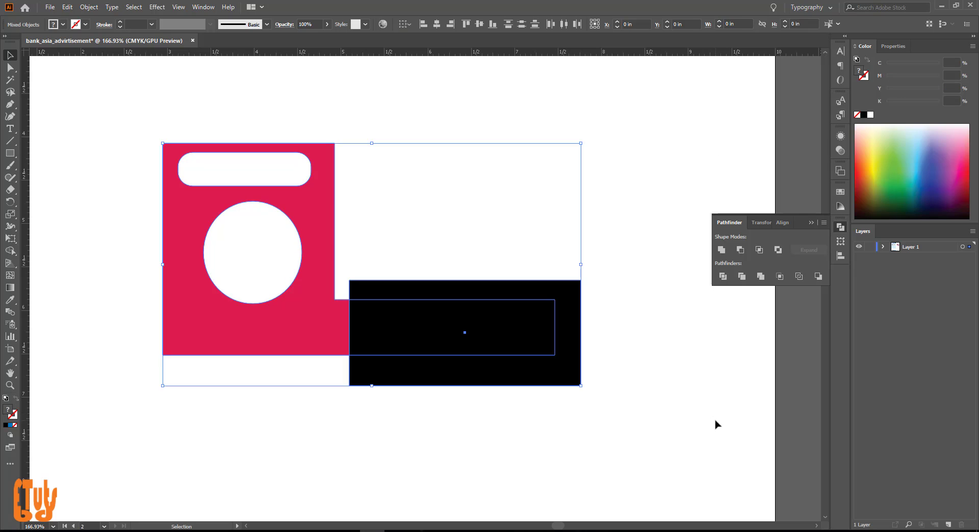
{"action": "left_click", "coordinate": [748, 279]}
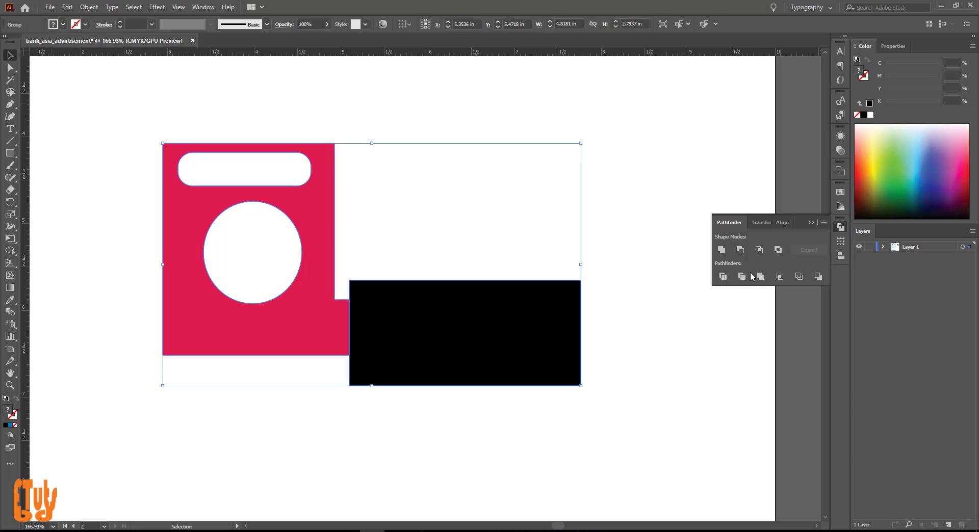
{"action": "mouse_move", "coordinate": [448, 322]}
{"action": "left_mouse_down"}
{"action": "mouse_move", "coordinate": [591, 376]}
{"action": "mouse_move", "coordinate": [447, 322]}
{"action": "left_mouse_up"}
{"action": "left_click", "coordinate": [408, 455]}
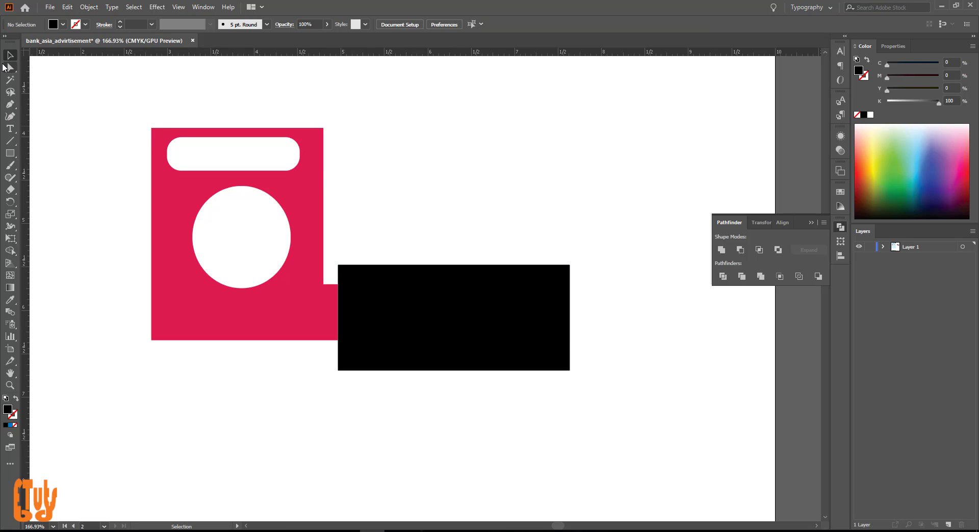
- Pull the trimmed black rectangle off the red shape, and place it back overlapping the red at about X 5.82, Y 5.80 in
{"action": "left_click", "coordinate": [11, 80]}
{"action": "left_click", "coordinate": [10, 67]}
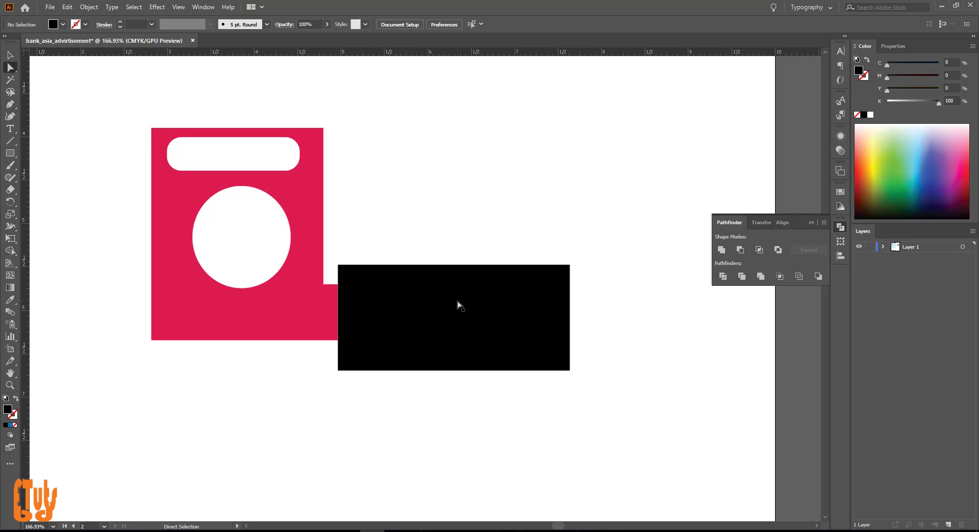
{"action": "left_click_drag", "start_coordinate": [457, 305], "coordinate": [537, 336]}
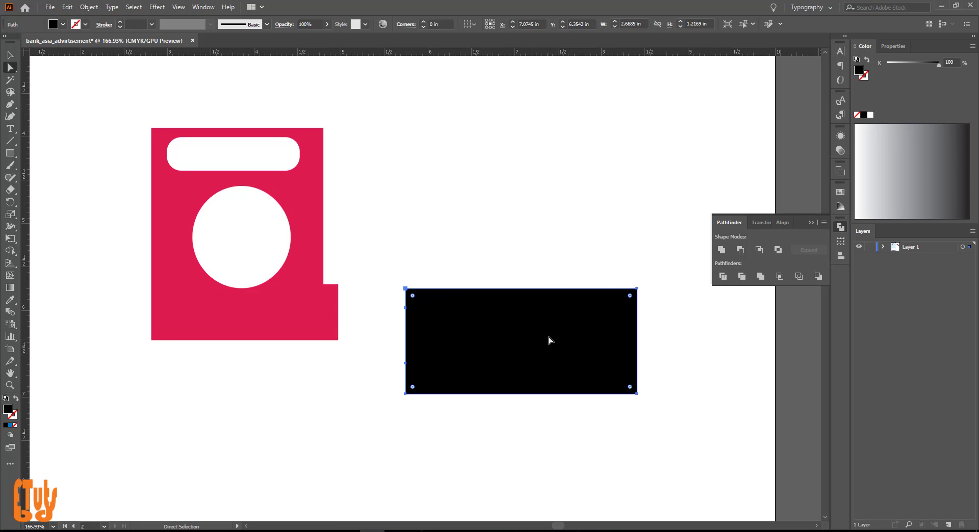
{"action": "left_click_drag", "start_coordinate": [549, 340], "coordinate": [481, 324]}
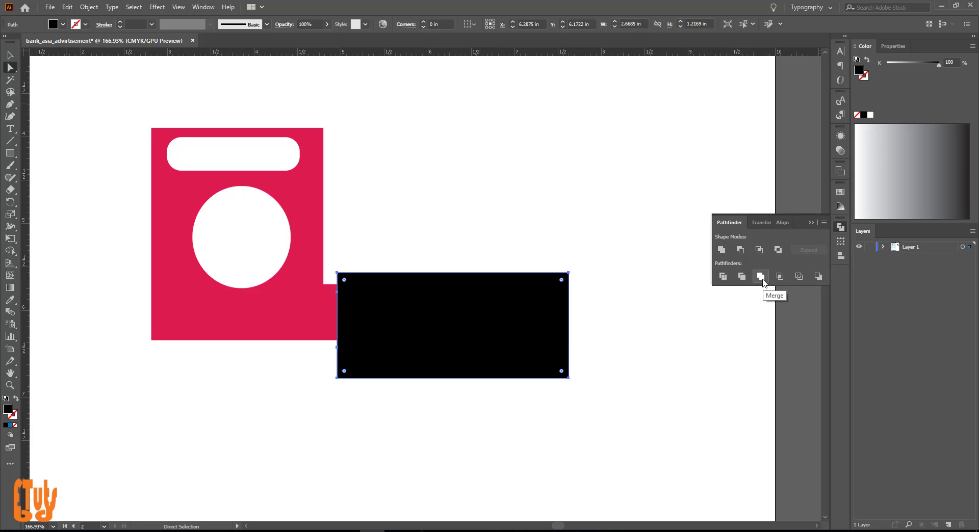
{"action": "left_click_drag", "start_coordinate": [495, 331], "coordinate": [453, 302]}
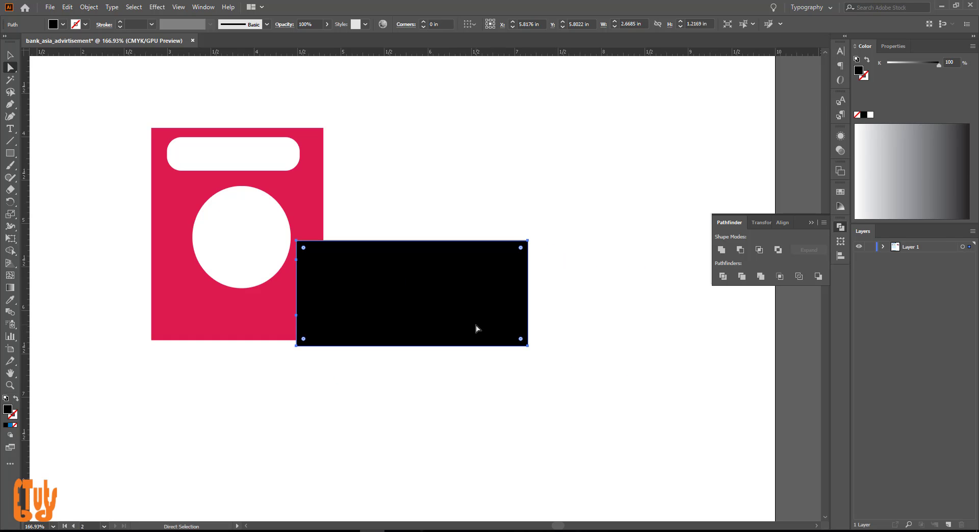
- Apply Merge to the red shape and the overlapping black rectangle, and move the resulting group to about X 4.91, Y 5.40 in
{"action": "left_click", "coordinate": [4, 59]}
{"action": "left_click", "coordinate": [116, 123]}
{"action": "left_click_drag", "start_coordinate": [91, 91], "coordinate": [608, 404]}
{"action": "left_click", "coordinate": [722, 278]}
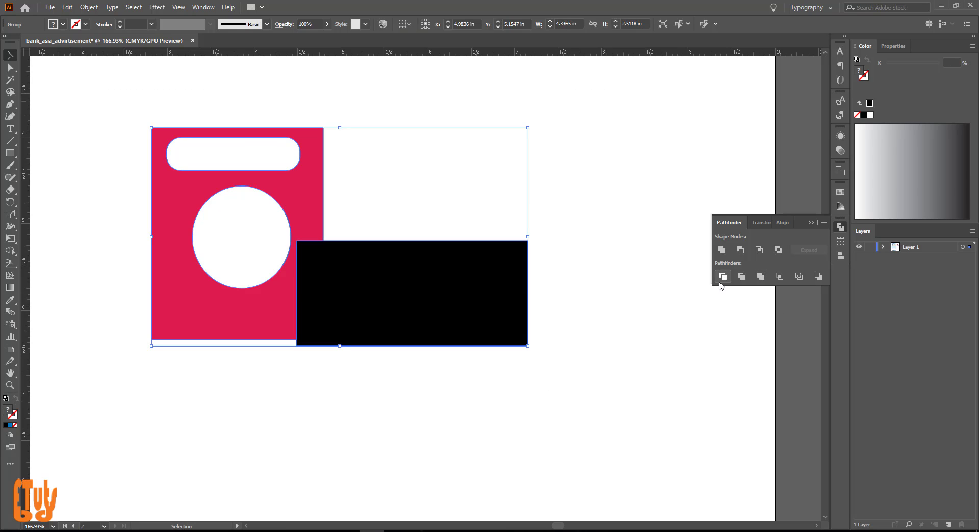
{"action": "left_click_drag", "start_coordinate": [468, 281], "coordinate": [671, 306]}
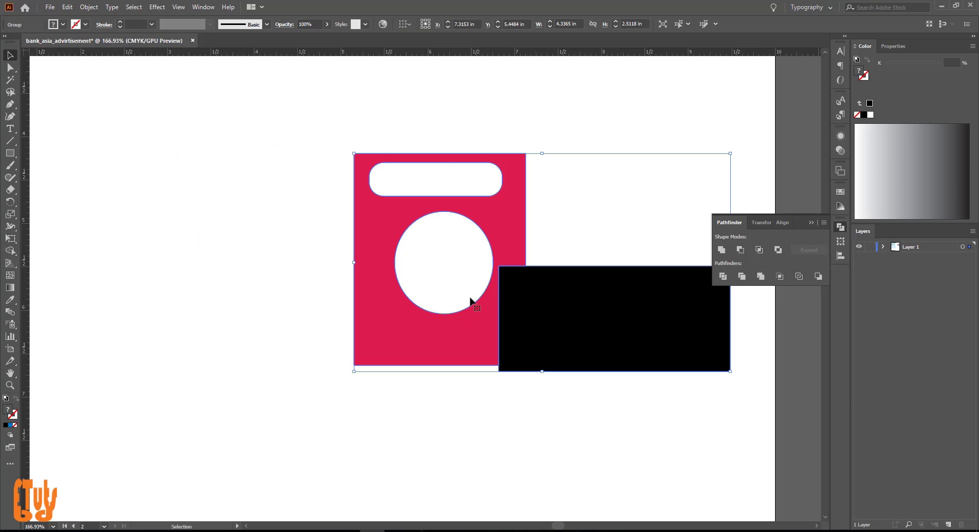
{"action": "left_click_drag", "start_coordinate": [435, 212], "coordinate": [218, 184]}
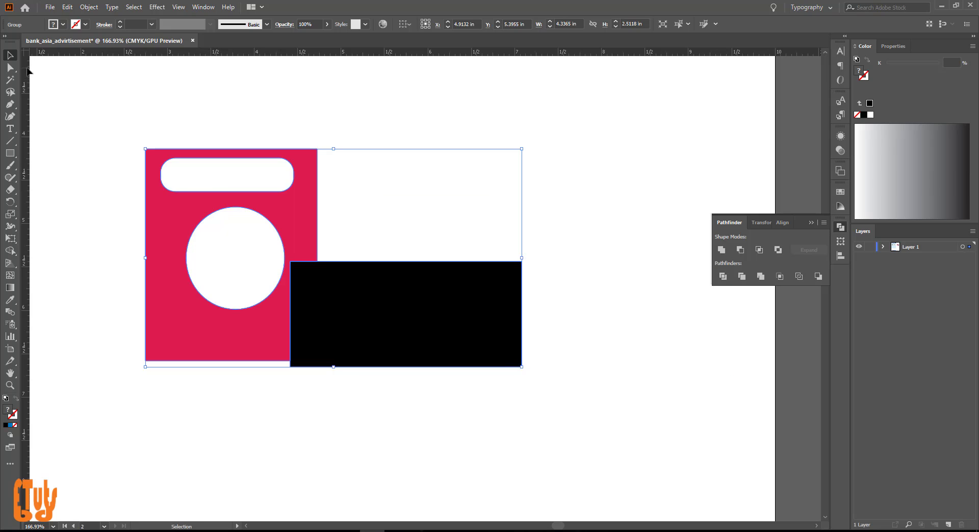
- Pull only the black rectangle out of the merged group to about X 8.23, Y 7.34 in, and undo its moves
{"action": "key", "text": "a"}
{"action": "left_click", "coordinate": [615, 211]}
{"action": "left_click_drag", "start_coordinate": [457, 308], "coordinate": [441, 322]}
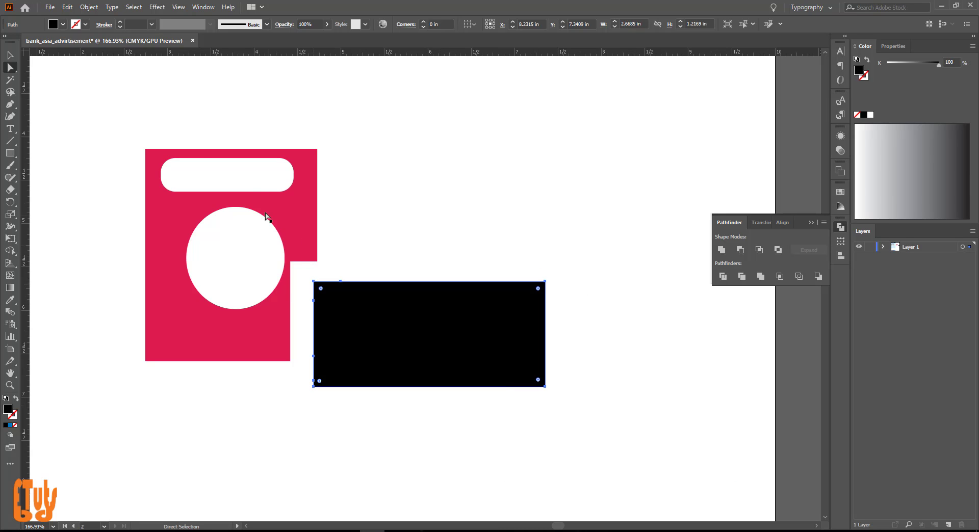
{"action": "key", "text": "ctrl+z"}
{"action": "key", "text": "ctrl+z"}
{"action": "key", "text": "ctrl+z"}
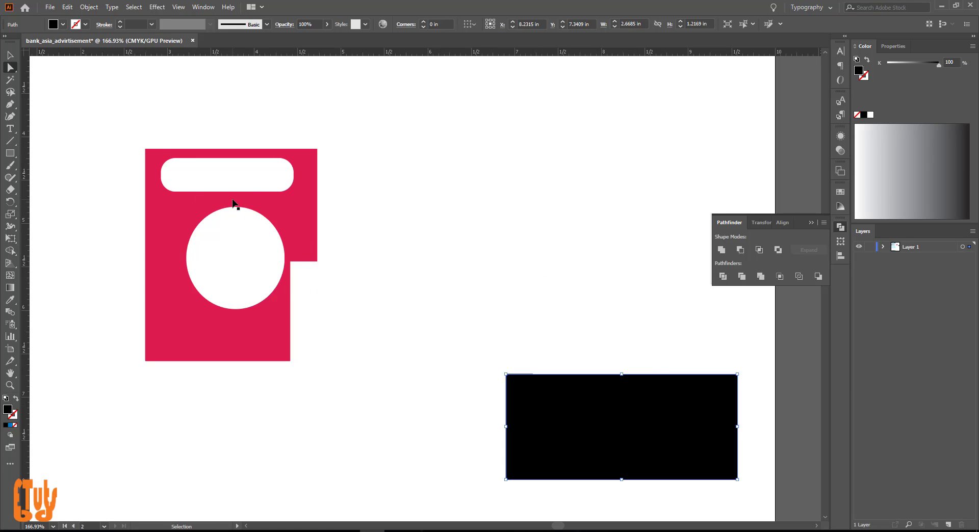
{"action": "key", "text": "ctrl+z"}
- Move the whole group of red shape and black rectangle to about X 5.98, Y 5.40 in
{"action": "key", "text": "v"}
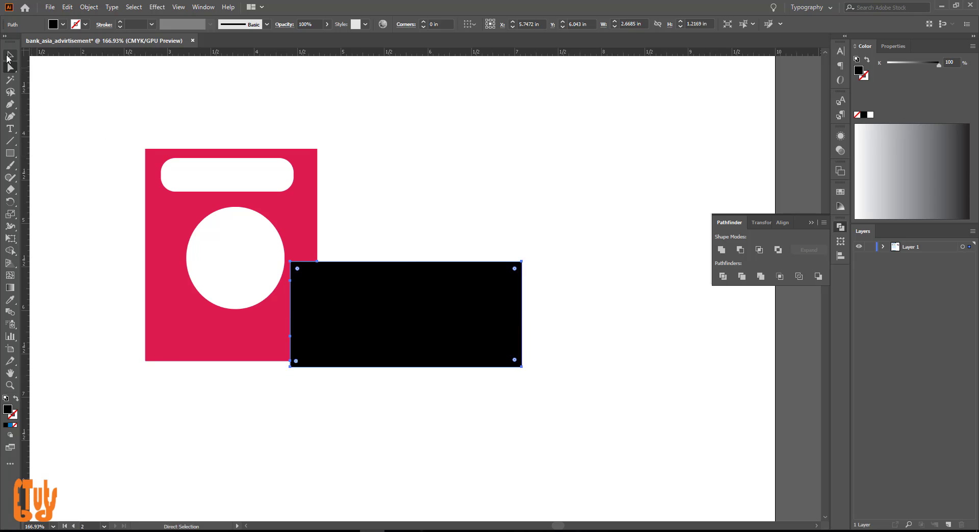
{"action": "left_click", "coordinate": [459, 108]}
{"action": "left_click_drag", "start_coordinate": [238, 132], "coordinate": [567, 333]}
{"action": "left_click", "coordinate": [633, 359]}
{"action": "left_click_drag", "start_coordinate": [512, 311], "coordinate": [299, 247]}
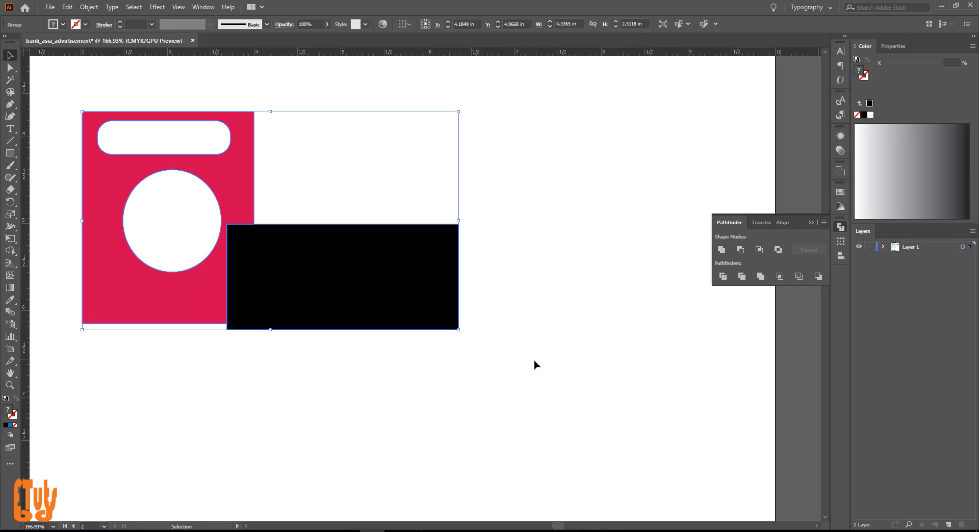
{"action": "left_click", "coordinate": [536, 365]}
{"action": "left_click_drag", "start_coordinate": [328, 280], "coordinate": [479, 332]}
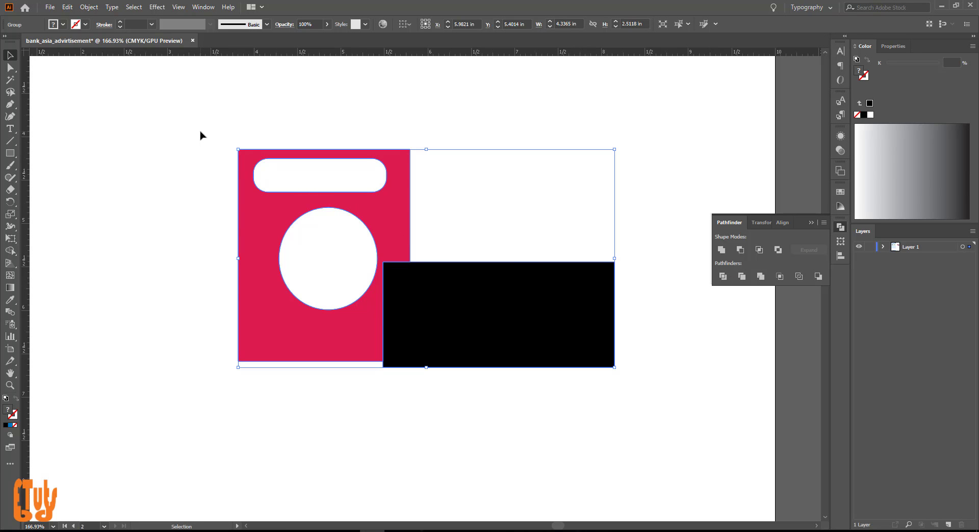
- Delete the group of red shape and black rectangle from the artboard
{"action": "left_click_drag", "start_coordinate": [200, 132], "coordinate": [670, 391]}
{"action": "key", "text": "Delete"}
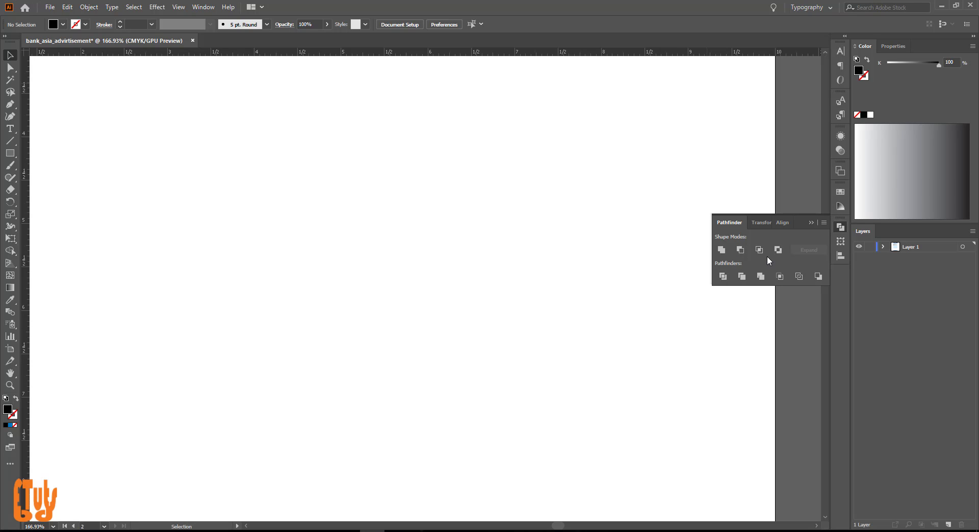
{"action": "left_click", "coordinate": [786, 222]}
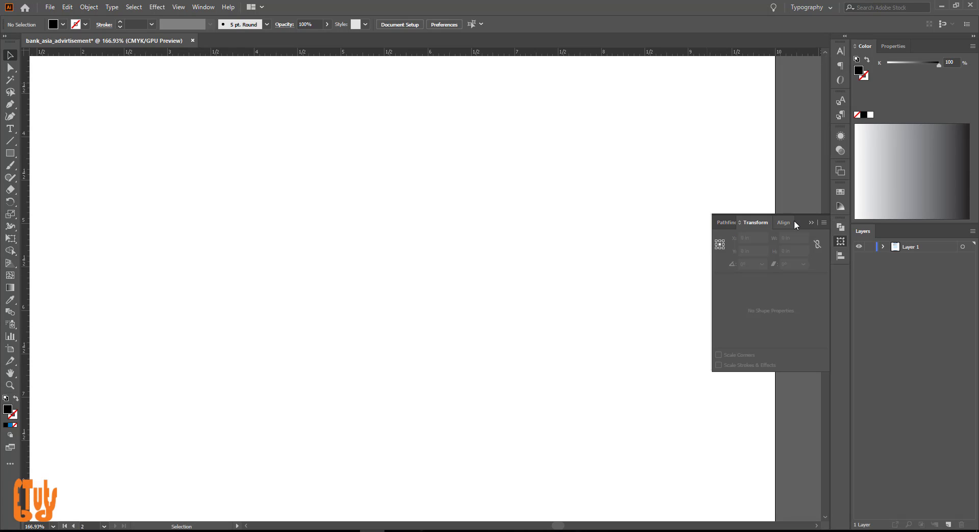
{"action": "left_click", "coordinate": [728, 222]}
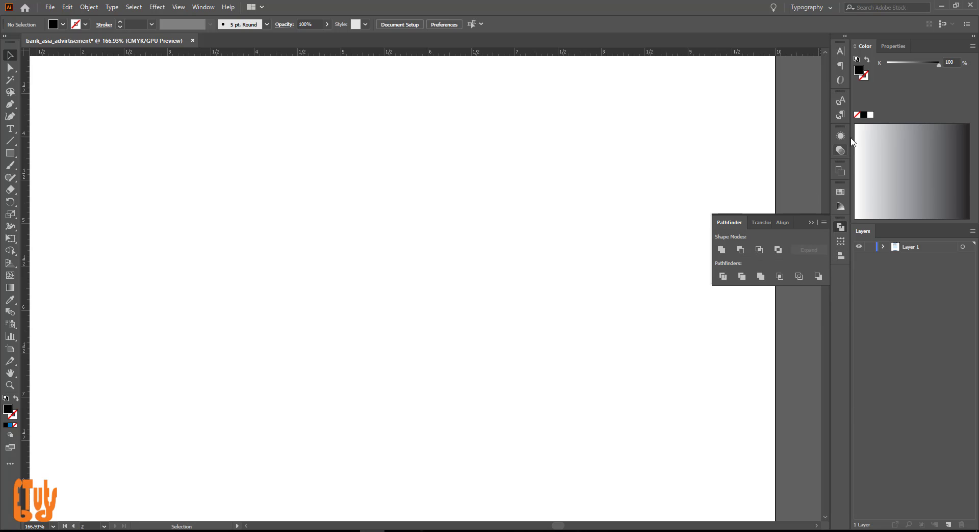